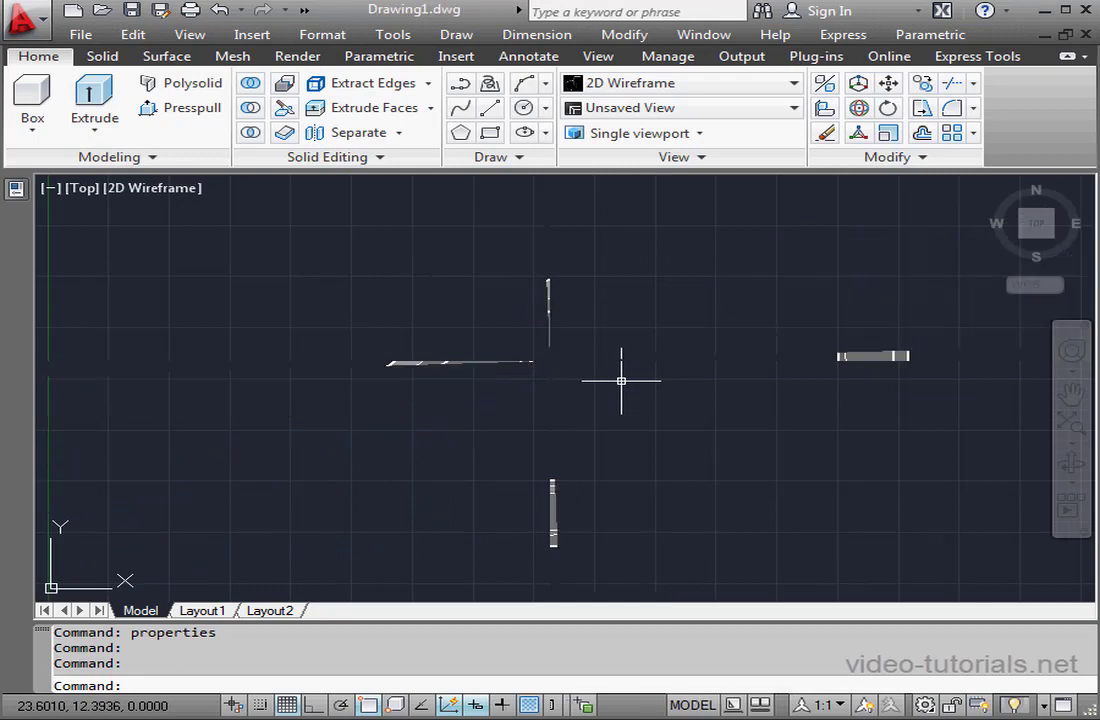
# - With Ortho on, start a polyline near 32.5, 5.0 and draw segments 2 left, 0.5 up and 1.5 right
pyautogui.click(462, 86)
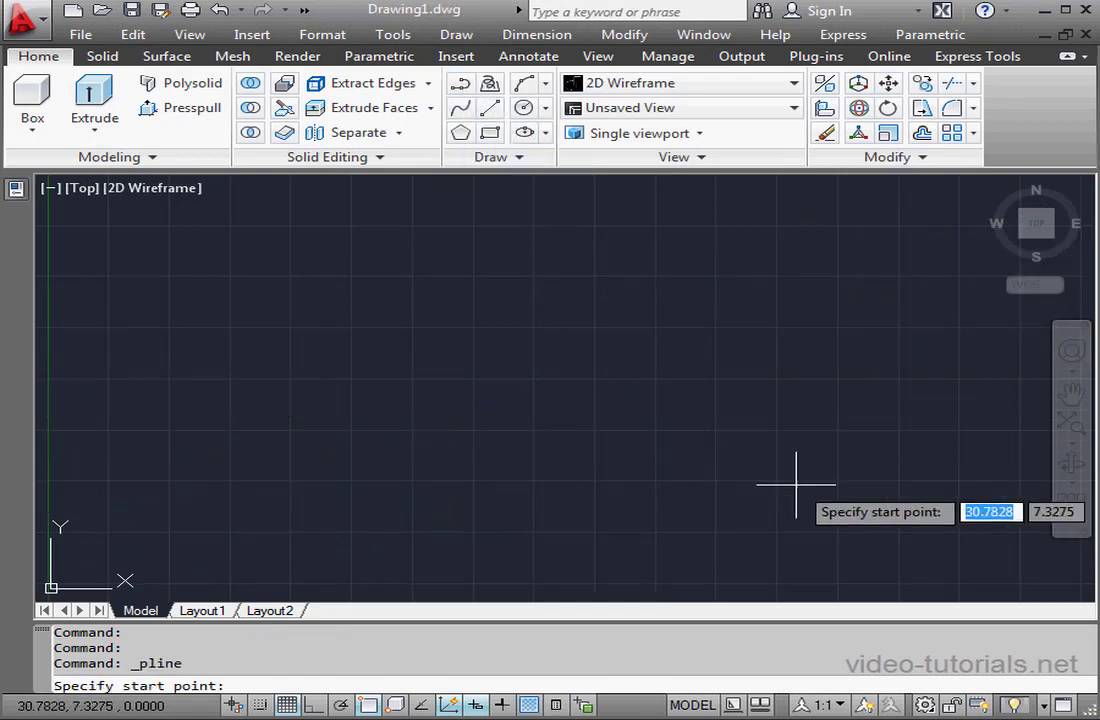
pyautogui.click(838, 533)
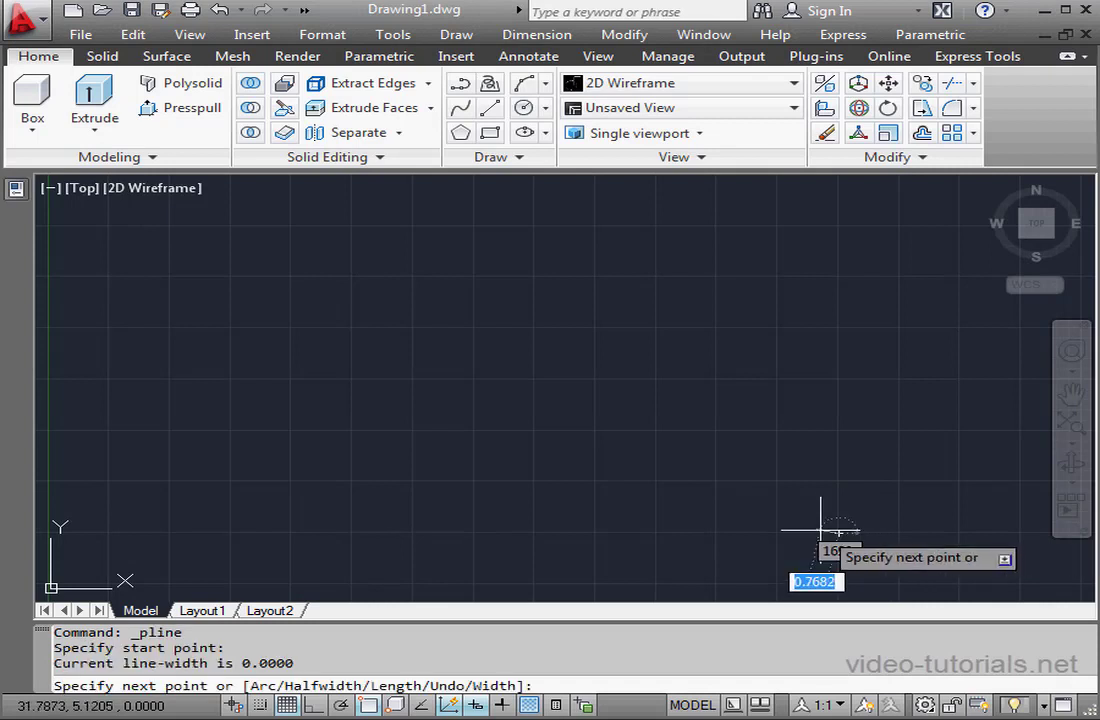
pyautogui.click(314, 706)
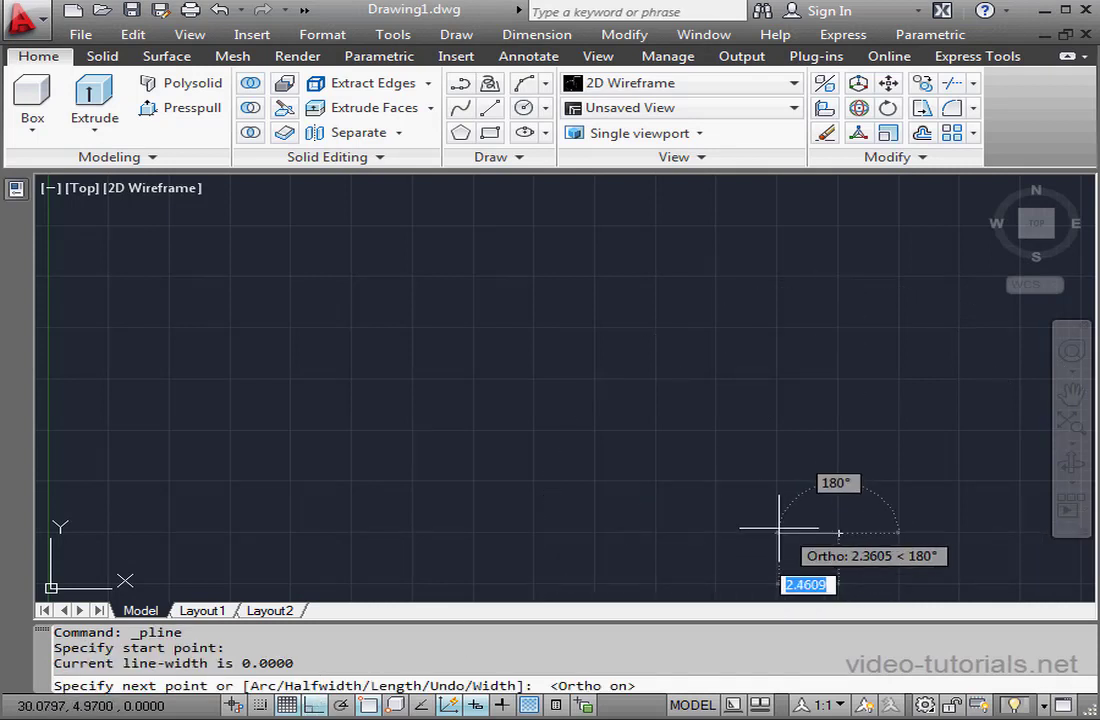
pyautogui.write('2')
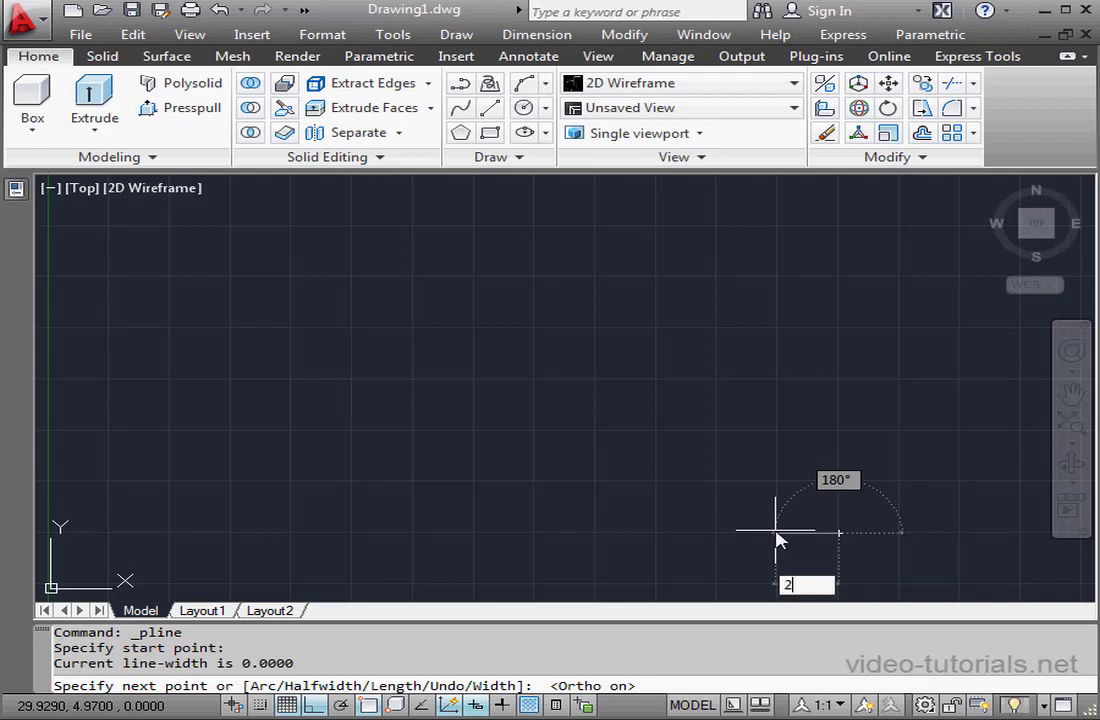
pyautogui.press('Return')
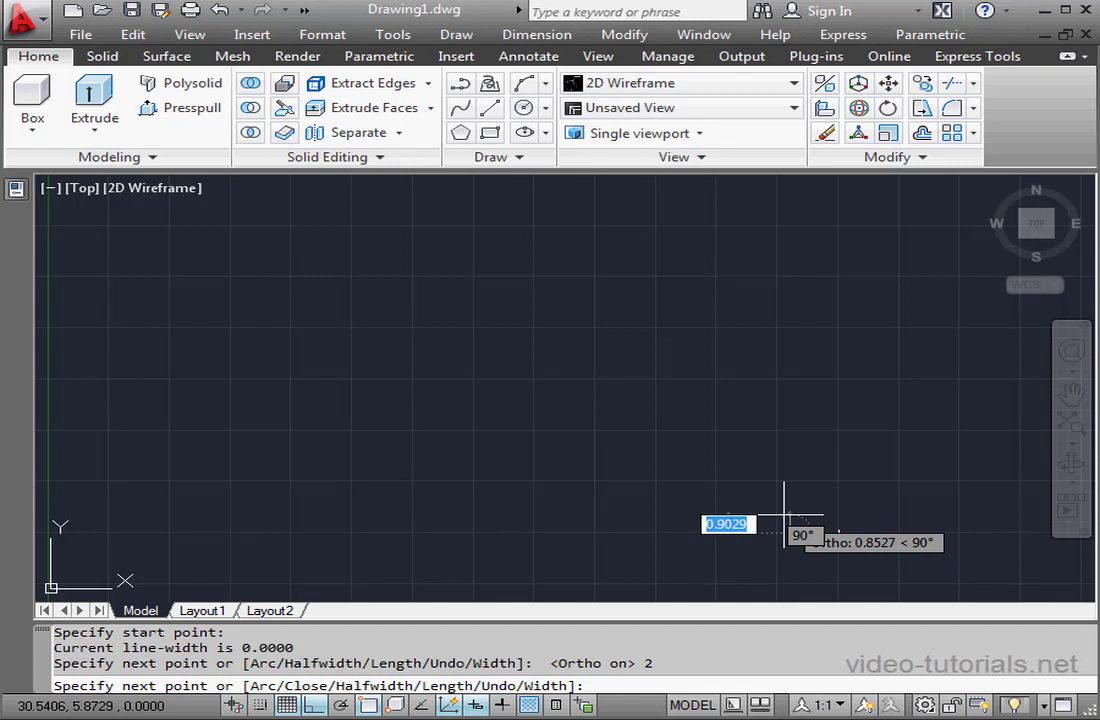
pyautogui.press('BackSpace')
pyautogui.write('.5')
pyautogui.press('Return')
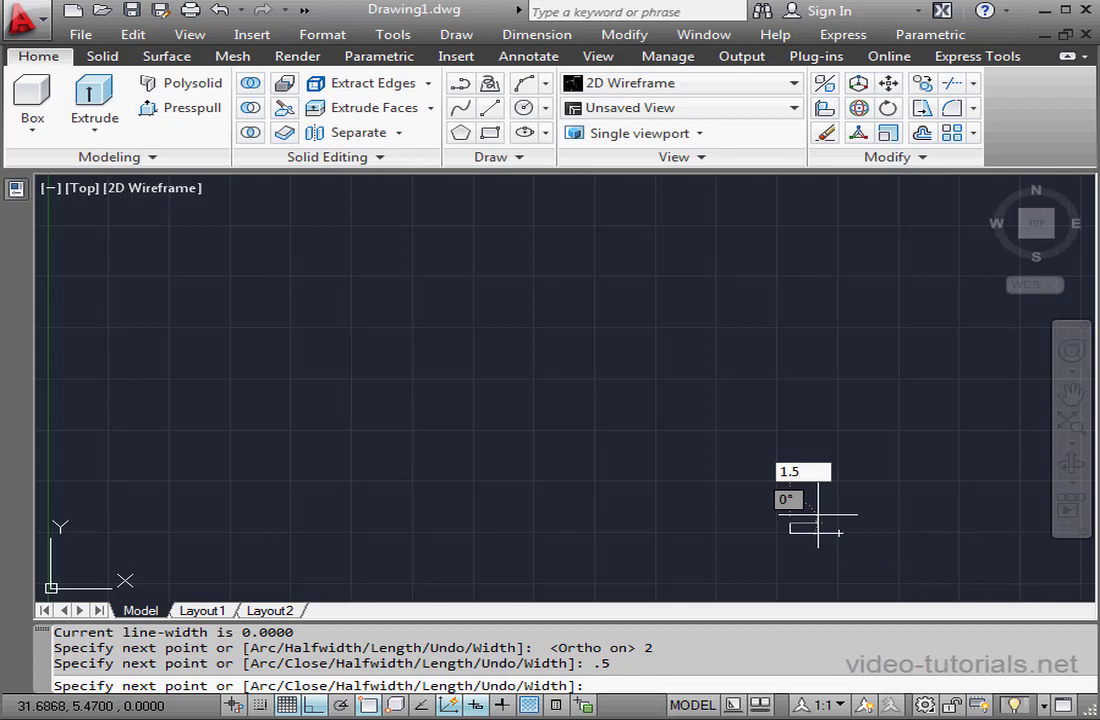
pyautogui.write('1.5')
pyautogui.press('Return')
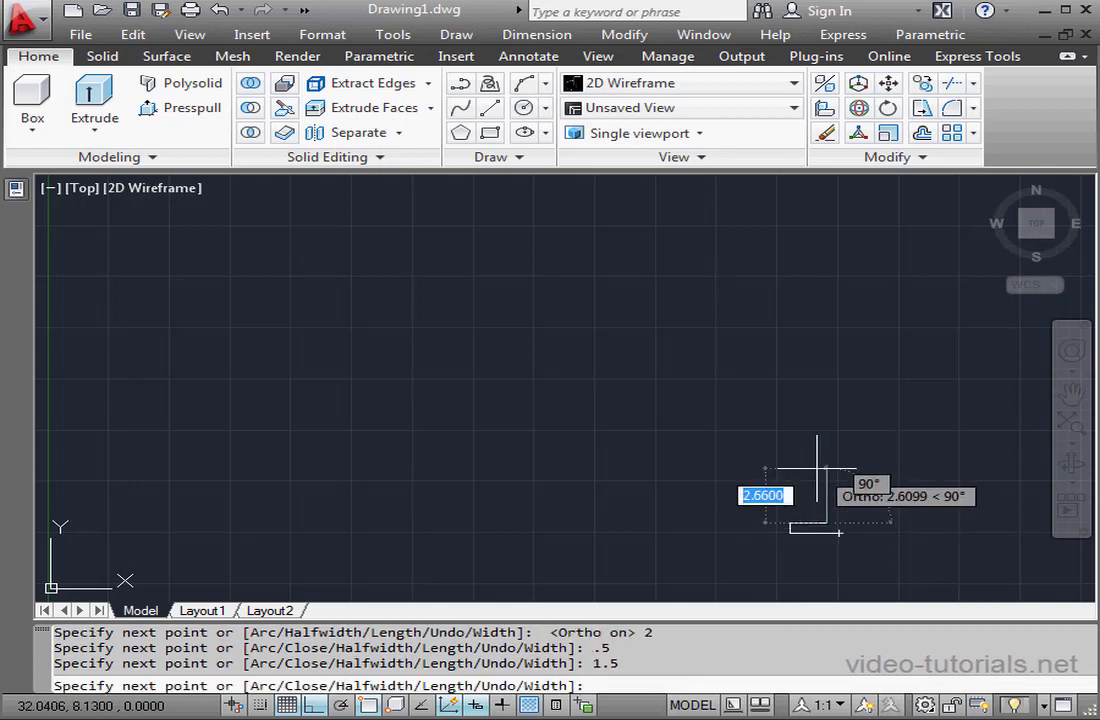
# - Continue the channel-shaped polyline with segments 4 up, 1.5 left, 0.5 up and 2 right, and close it
pyautogui.write('4')
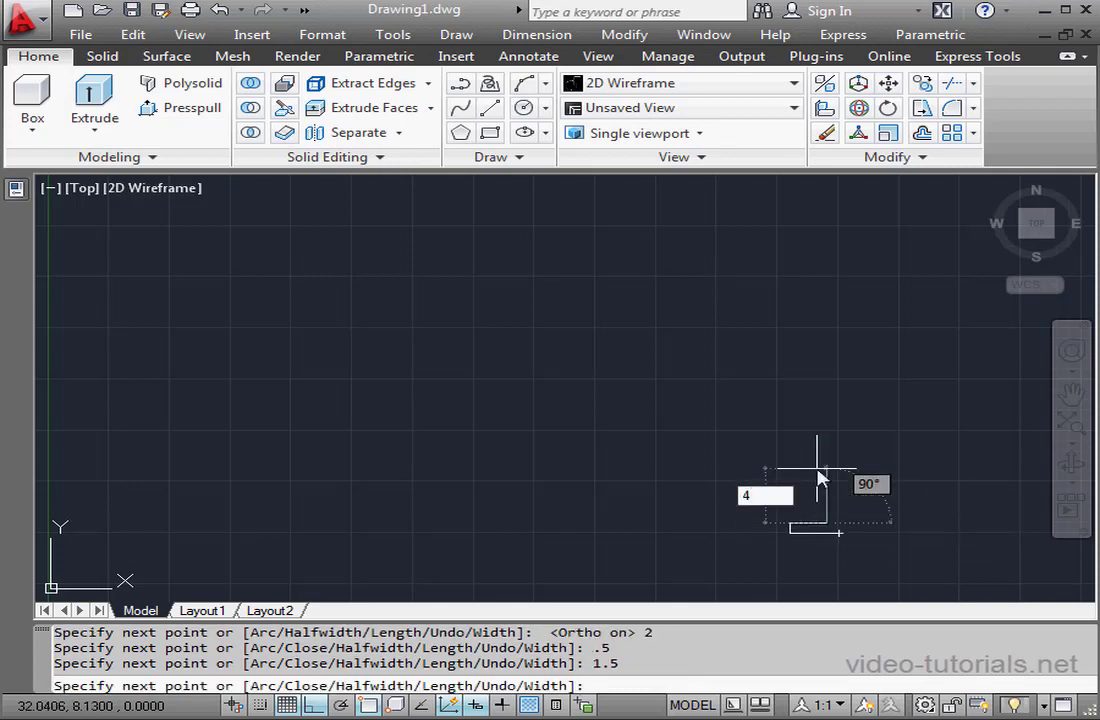
pyautogui.press('Return')
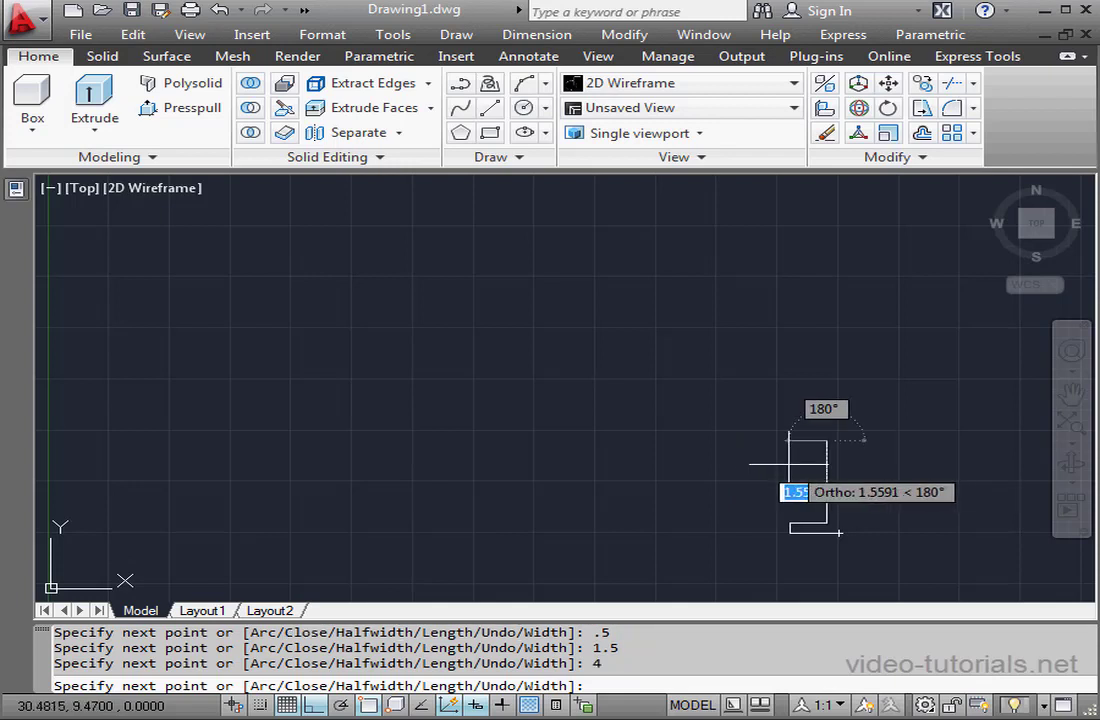
pyautogui.write('1')
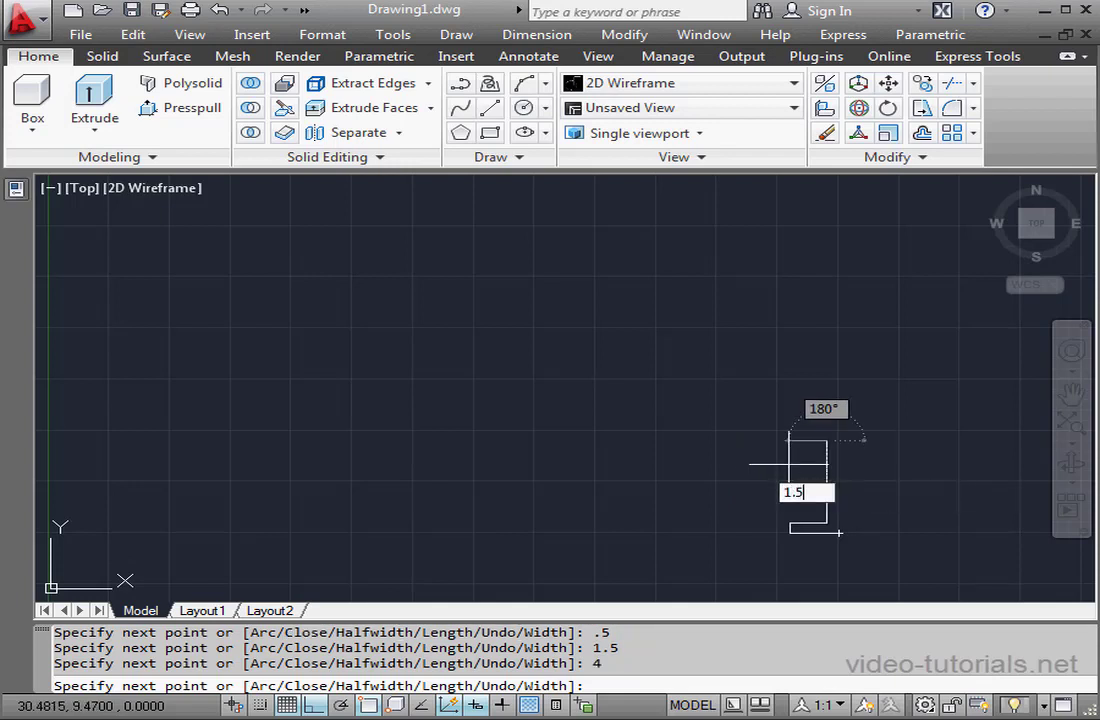
pyautogui.press('Return')
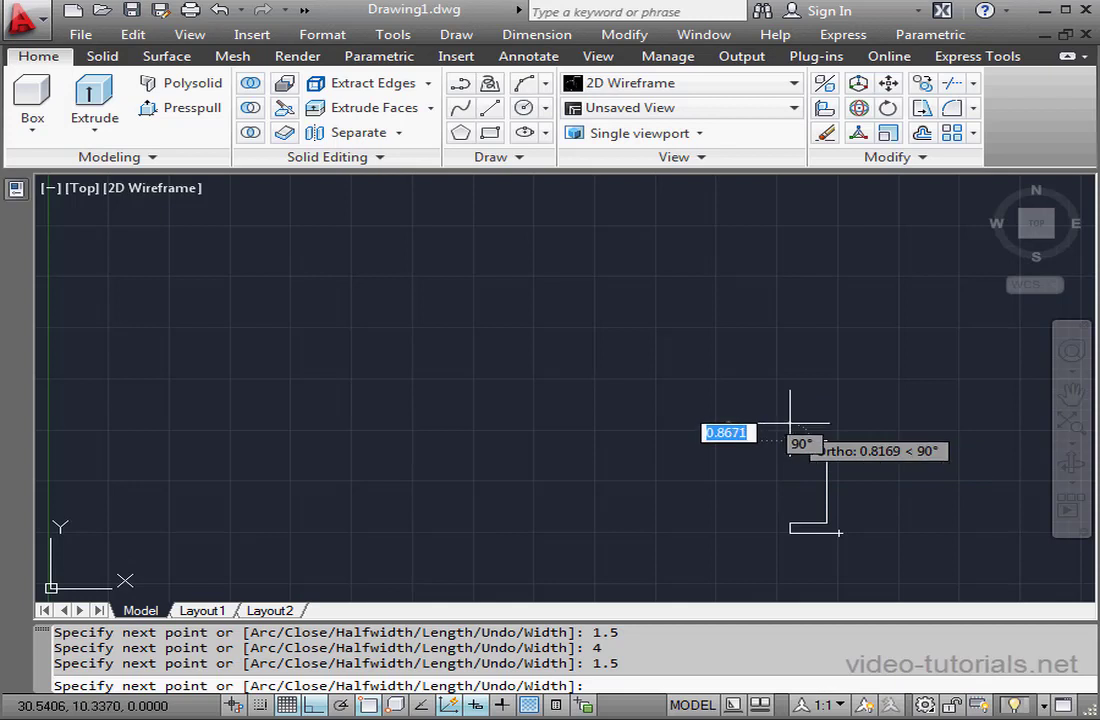
pyautogui.write('.5')
pyautogui.press('Return')
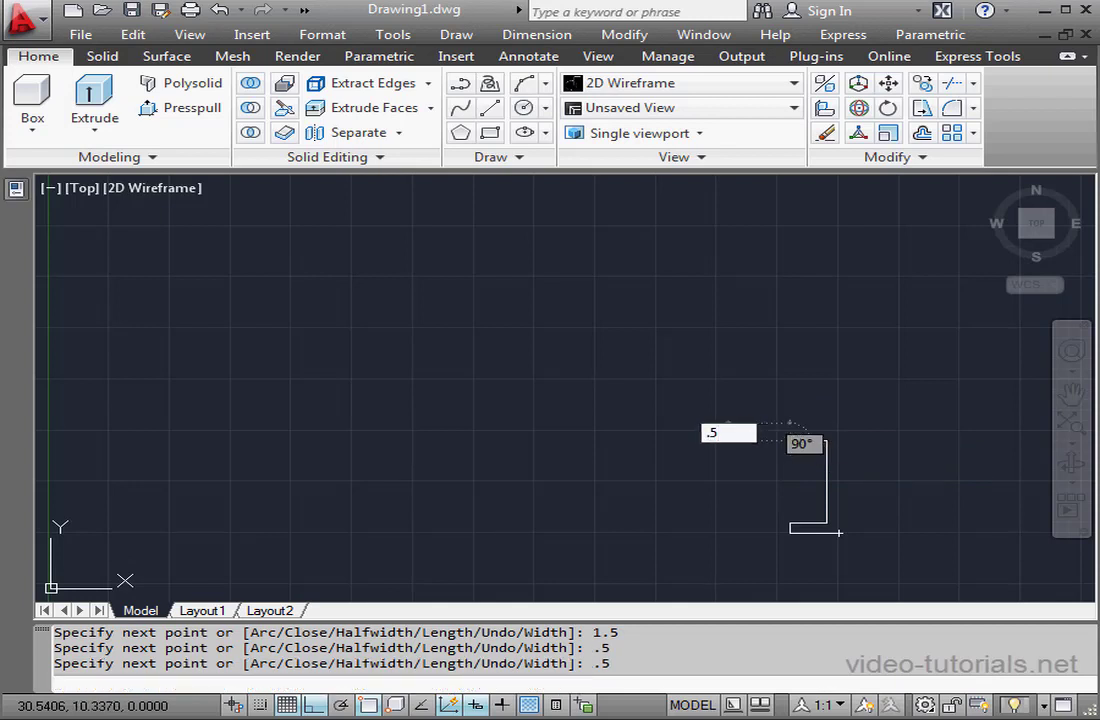
pyautogui.write('2')
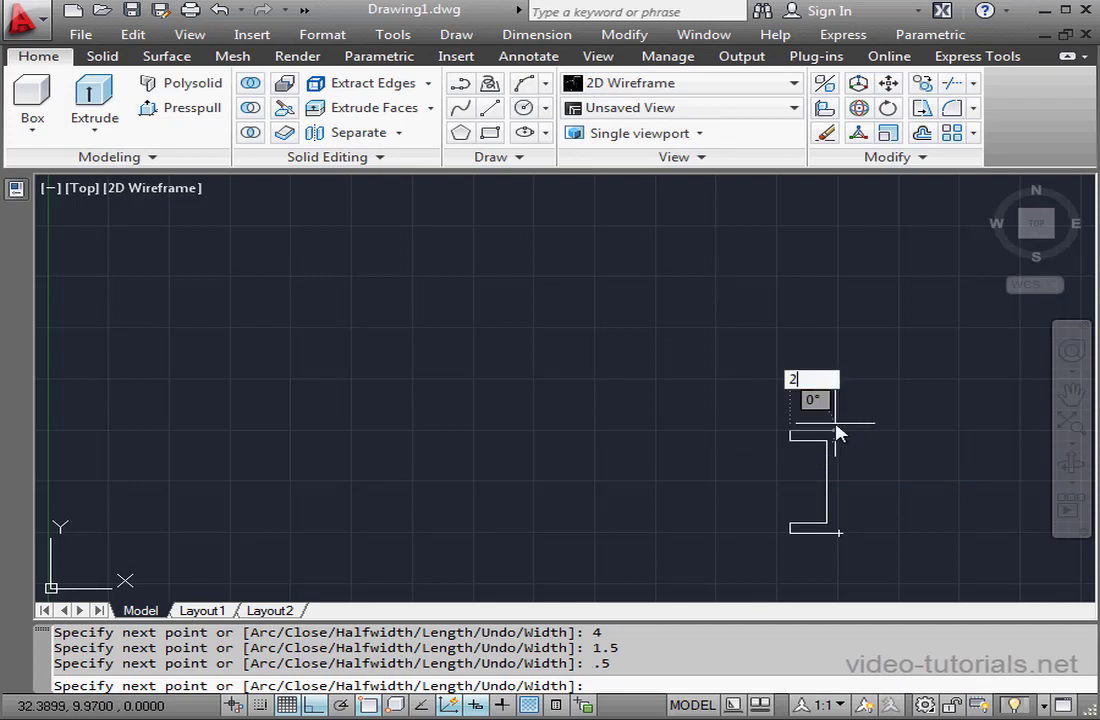
pyautogui.press('Return')
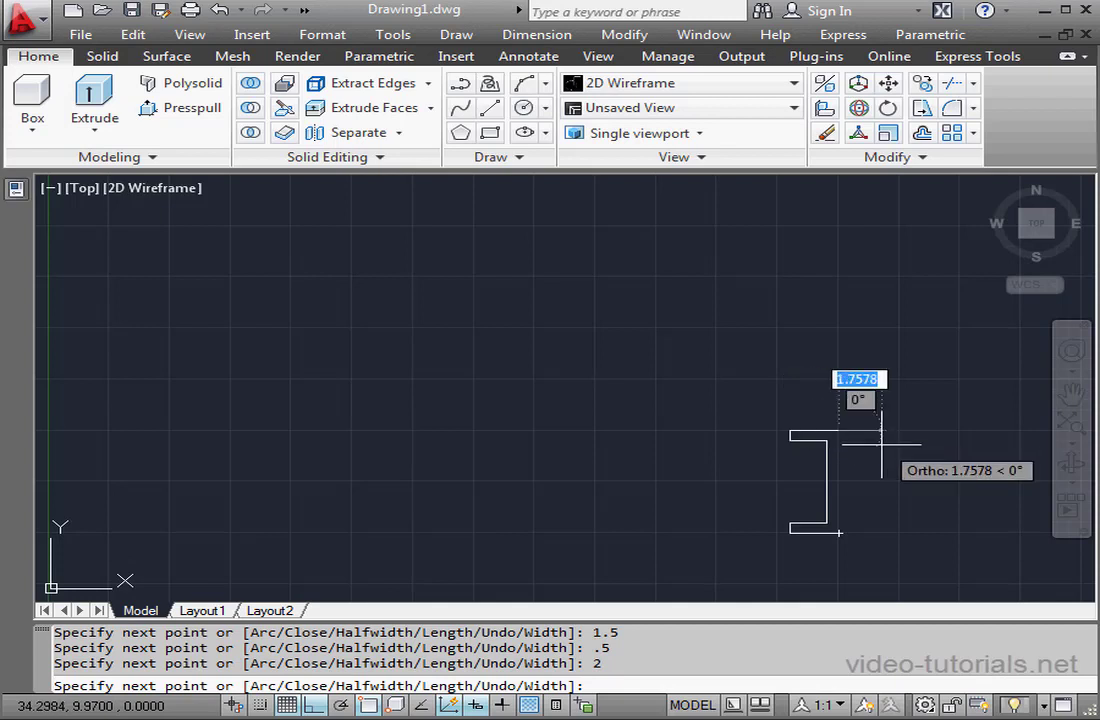
pyautogui.rightClick(885, 455)
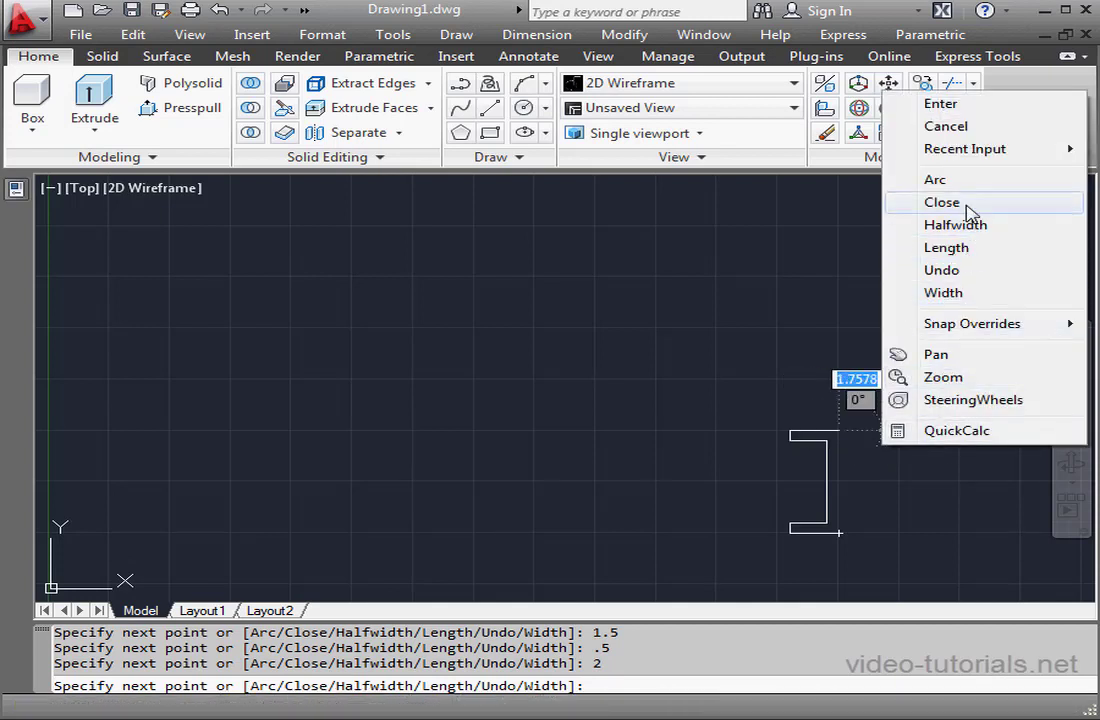
pyautogui.click(940, 206)
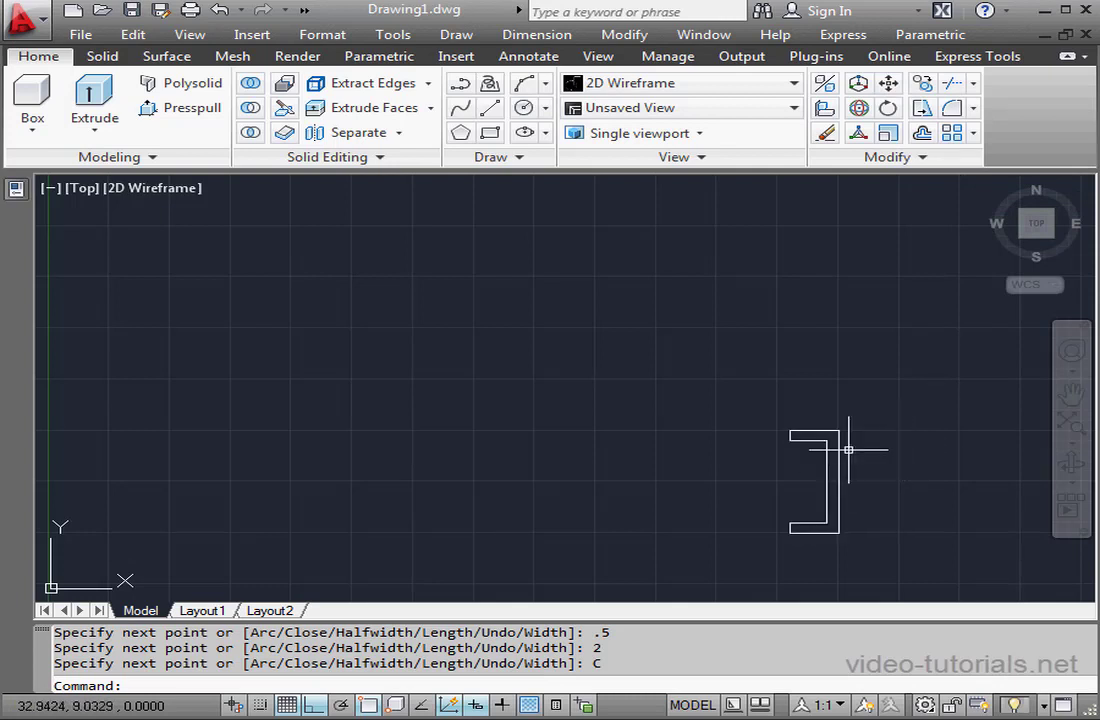
# - Start a second polyline at the channel profile's lower-right corner and draw segments 25 left, 3 up and 1.5 right
pyautogui.moveTo(767, 482); pyautogui.dragTo(847, 464, button='middle')
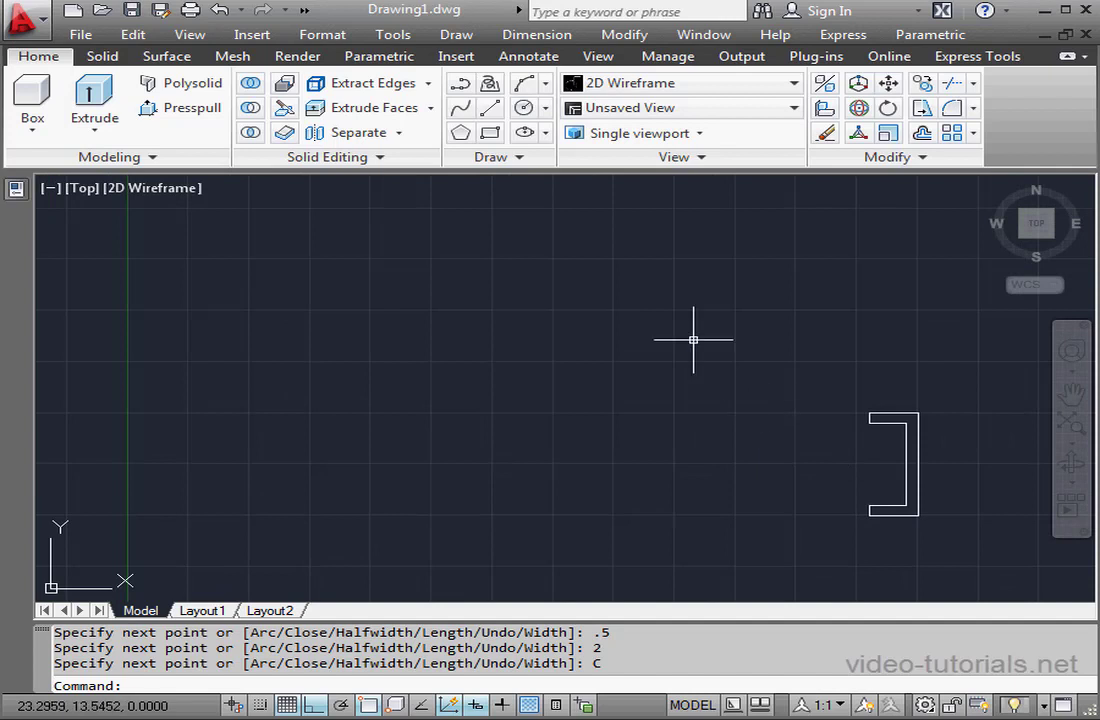
pyautogui.click(460, 85)
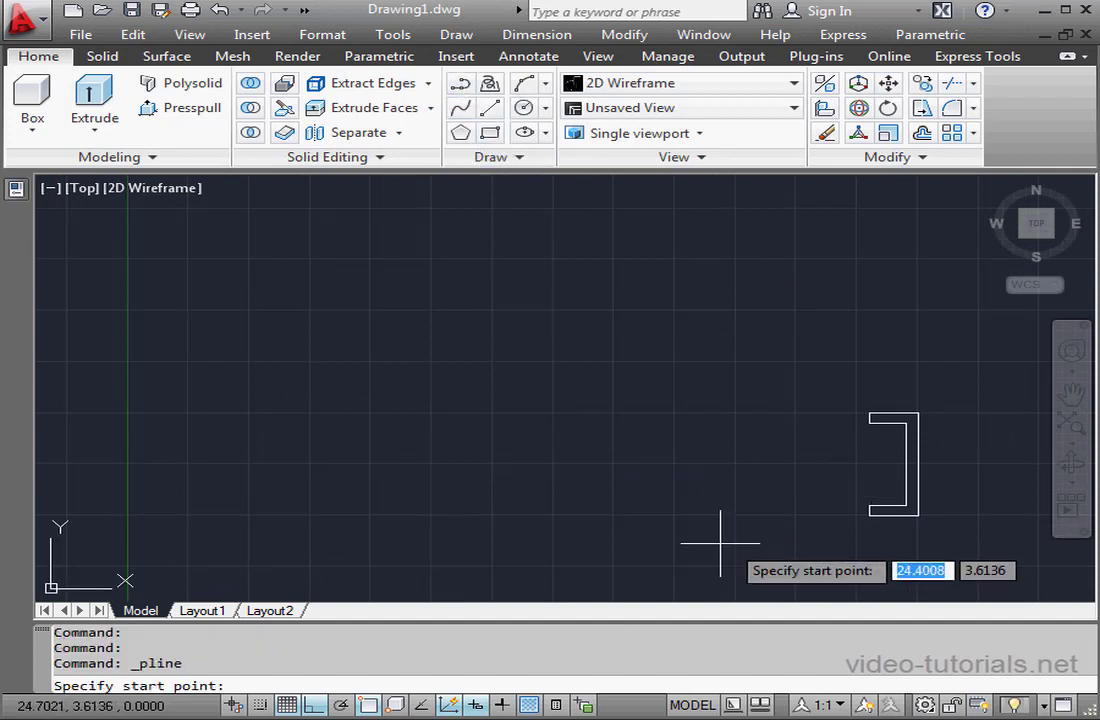
pyautogui.click(918, 516)
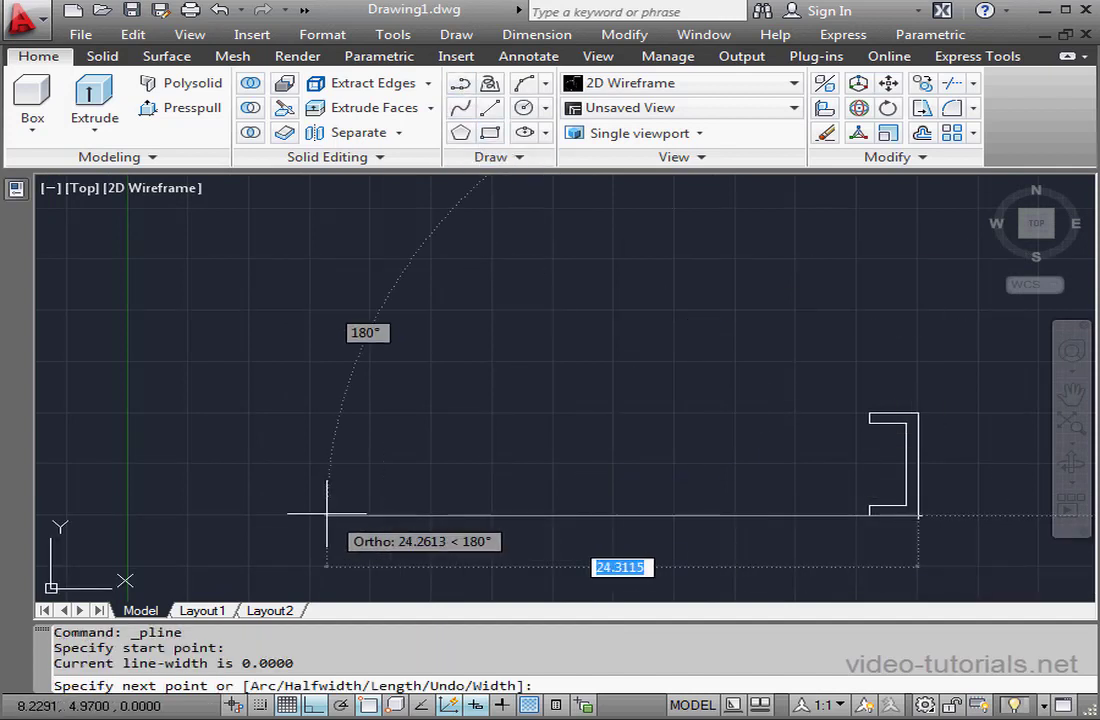
pyautogui.write('25')
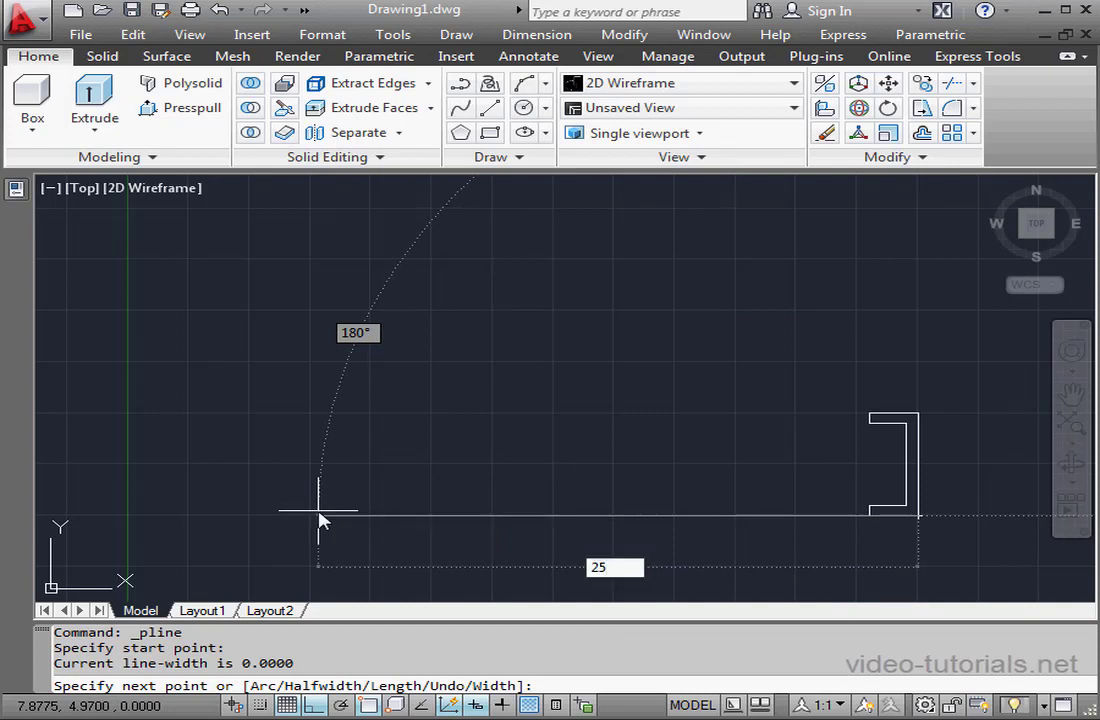
pyautogui.press('Return')
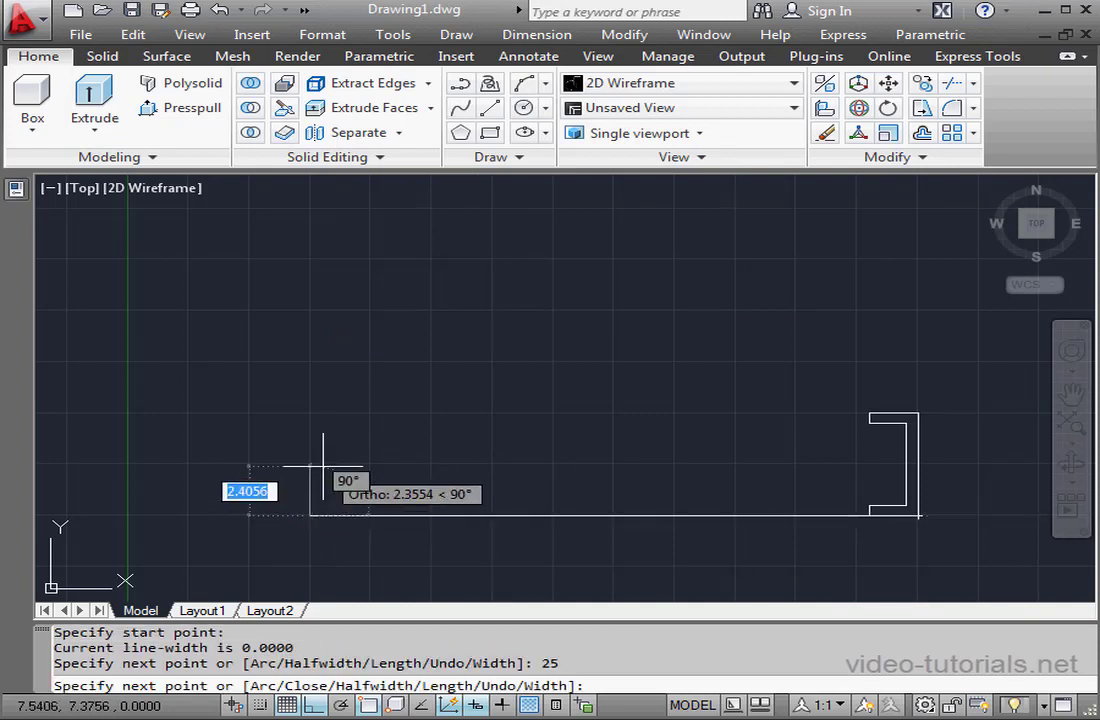
pyautogui.write('3')
pyautogui.press('Return')
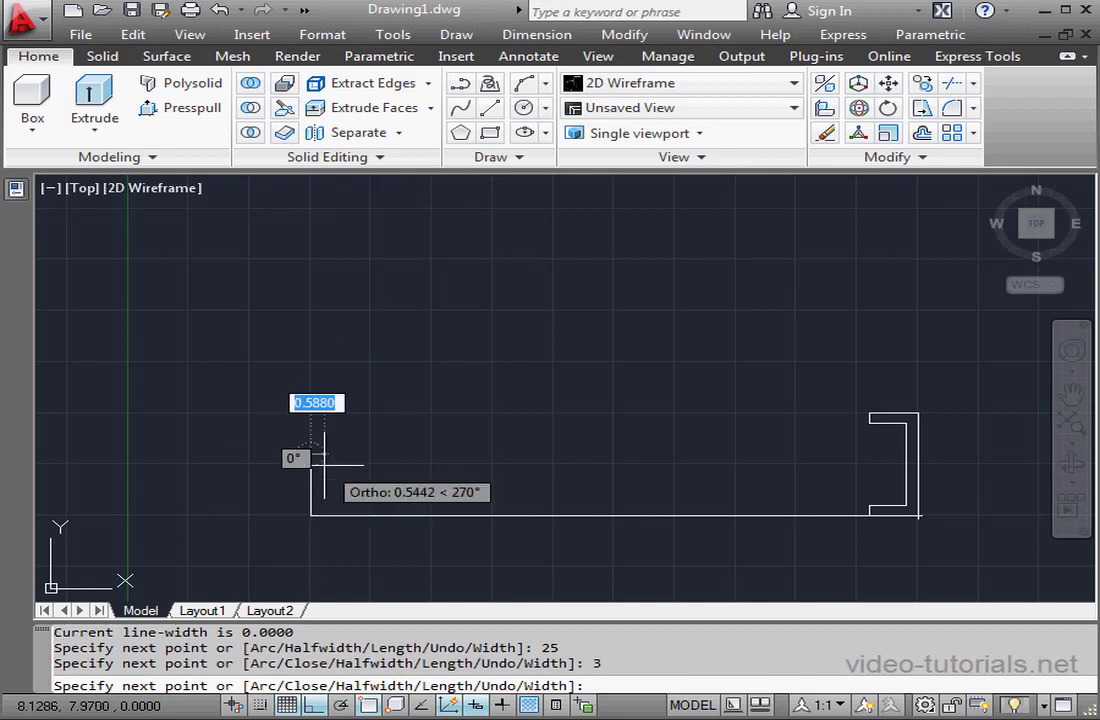
pyautogui.write('1.5')
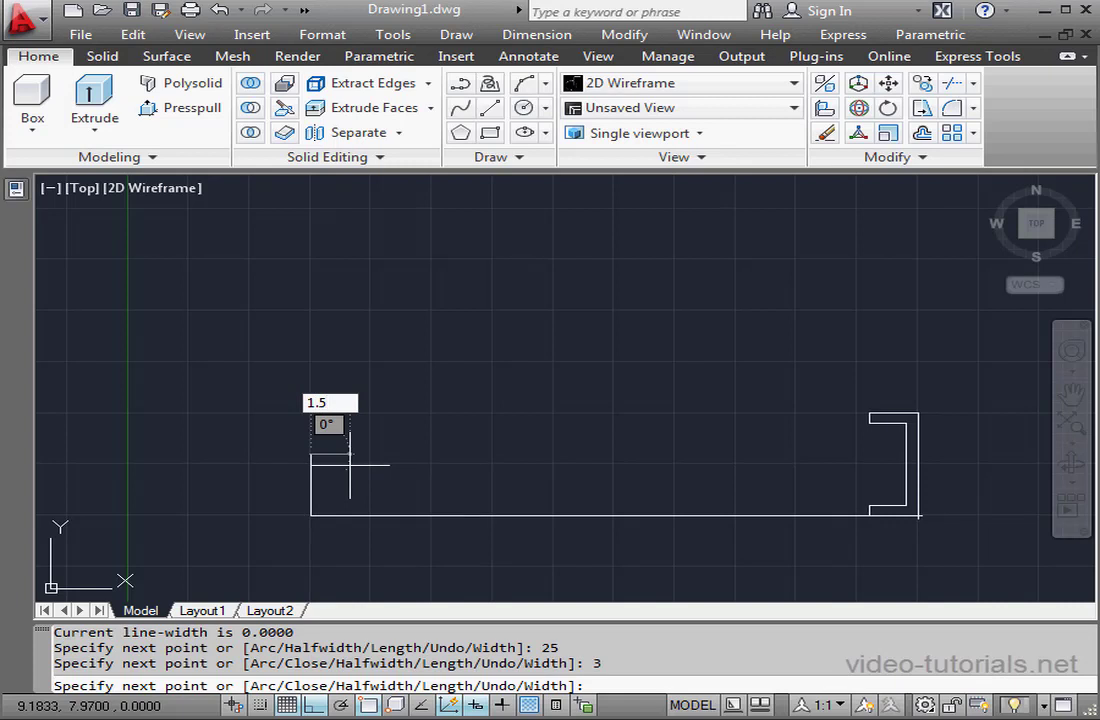
pyautogui.press('Return')
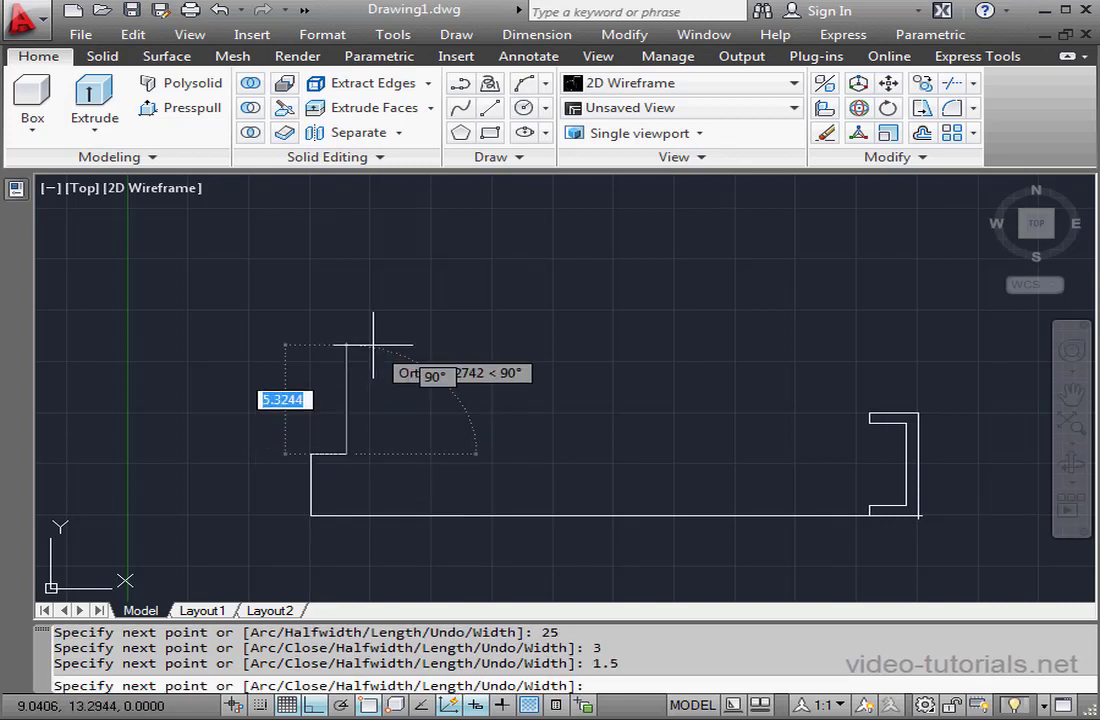
# - Extend the second polyline with segments 8 up, 1.5 left, 3 up and 4 right
pyautogui.write('8')
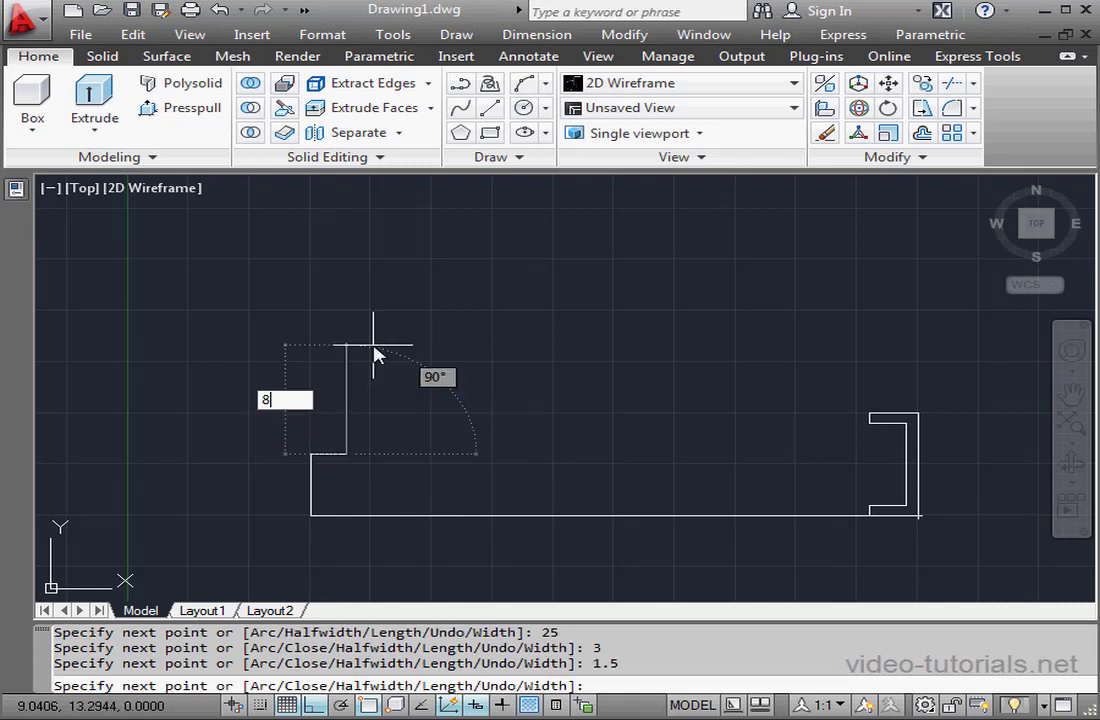
pyautogui.press('Return')
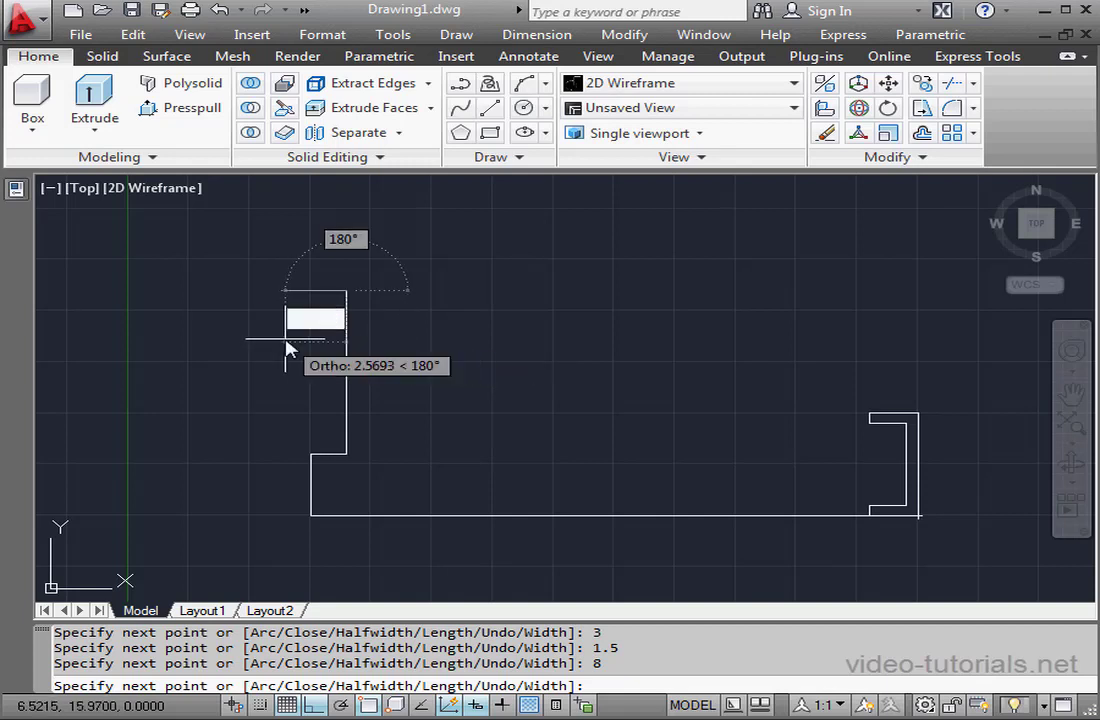
pyautogui.write('1.5')
pyautogui.press('Return')
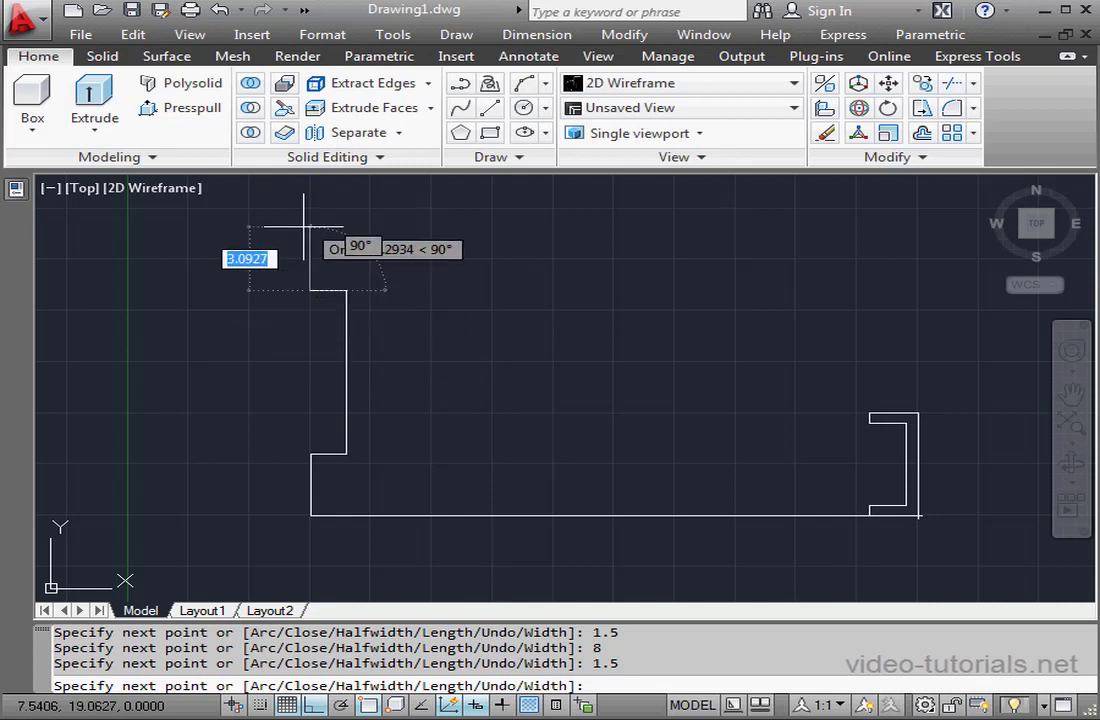
pyautogui.write('3')
pyautogui.press('Return')
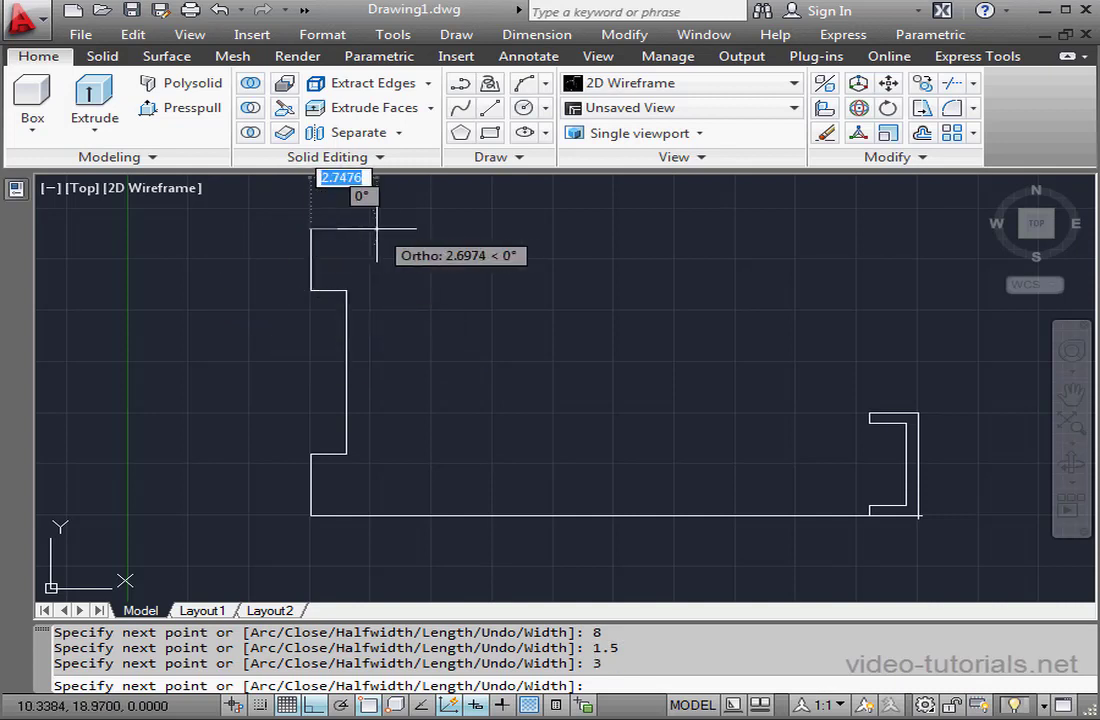
pyautogui.write('4')
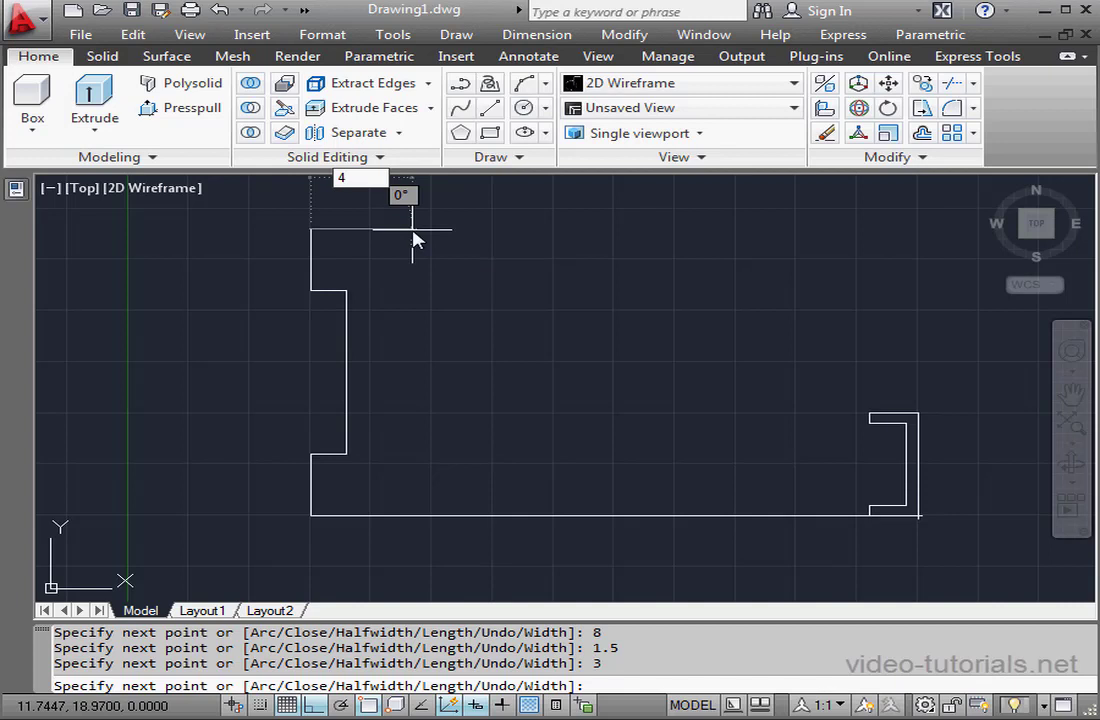
pyautogui.press('Return')
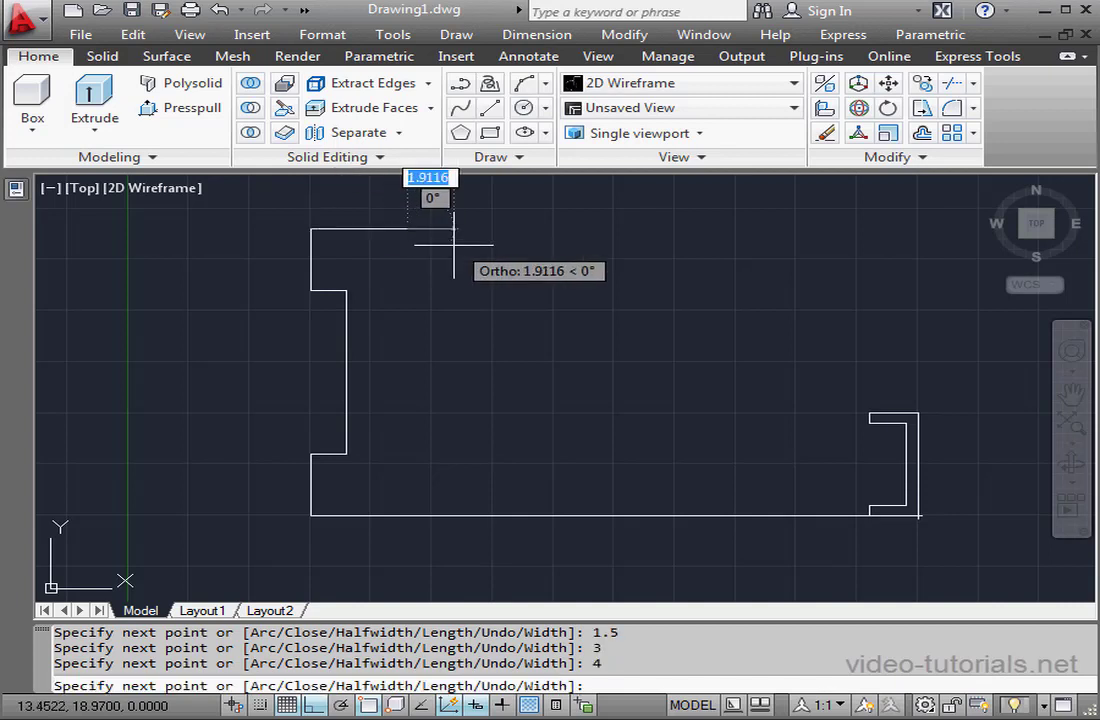
# - With Ortho off, continue the polyline with an arc to the channel profile's upper-left corner and a straight line to its upper-right corner
pyautogui.click(320, 708)
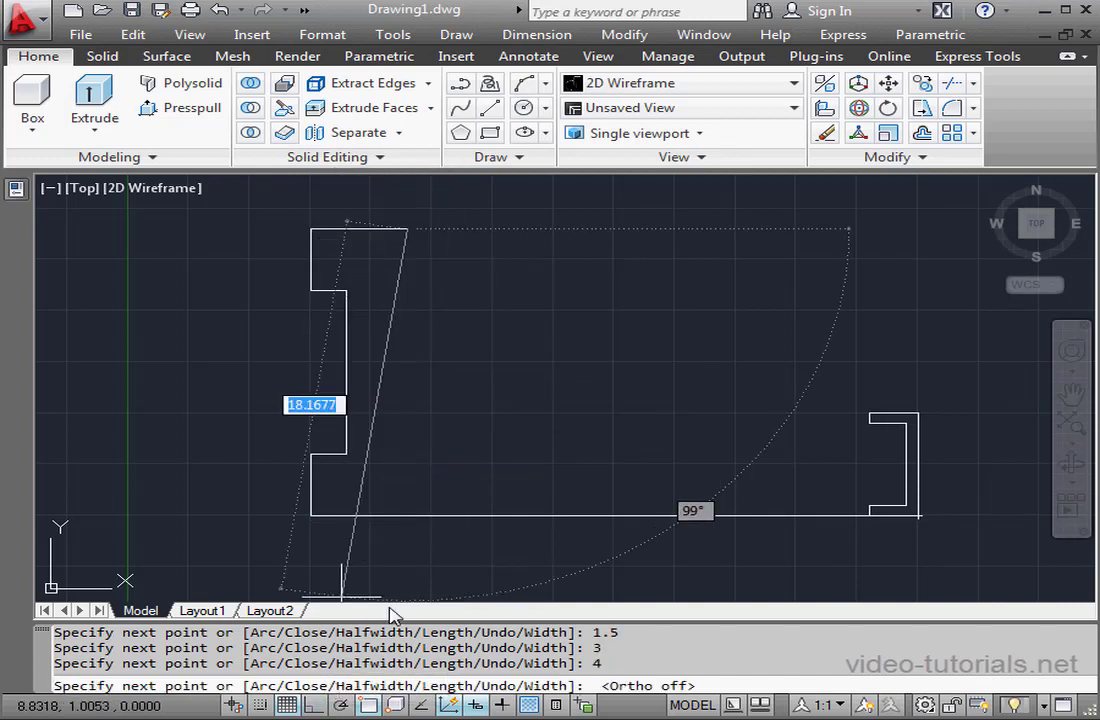
pyautogui.rightClick(488, 302)
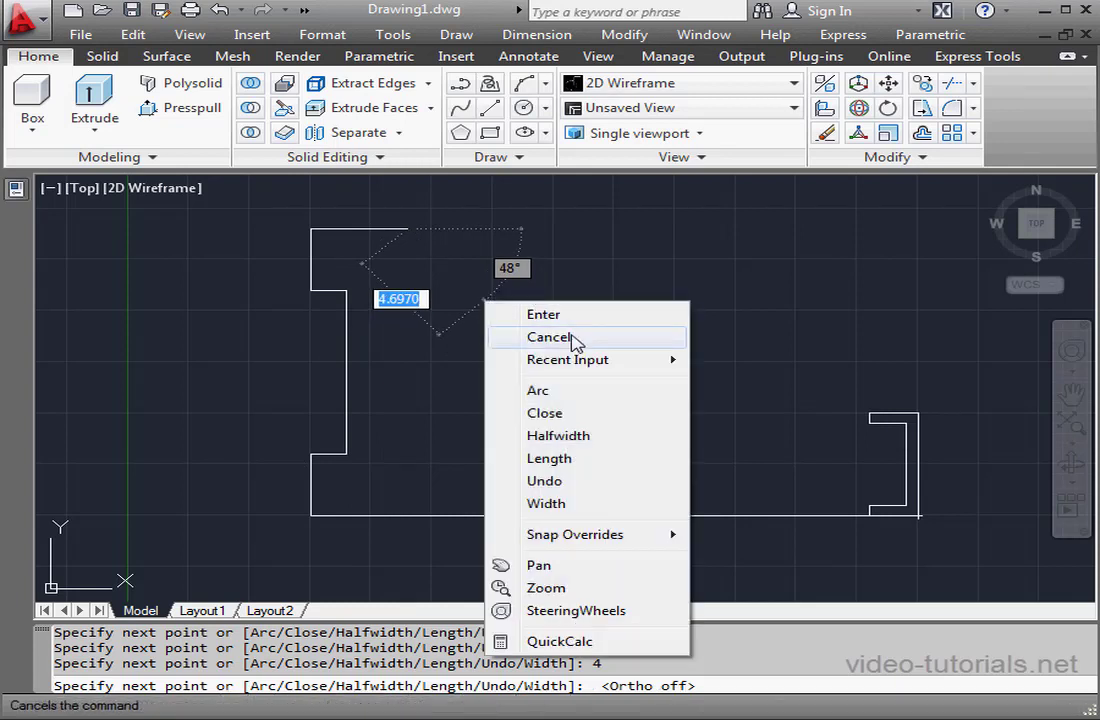
pyautogui.click(566, 391)
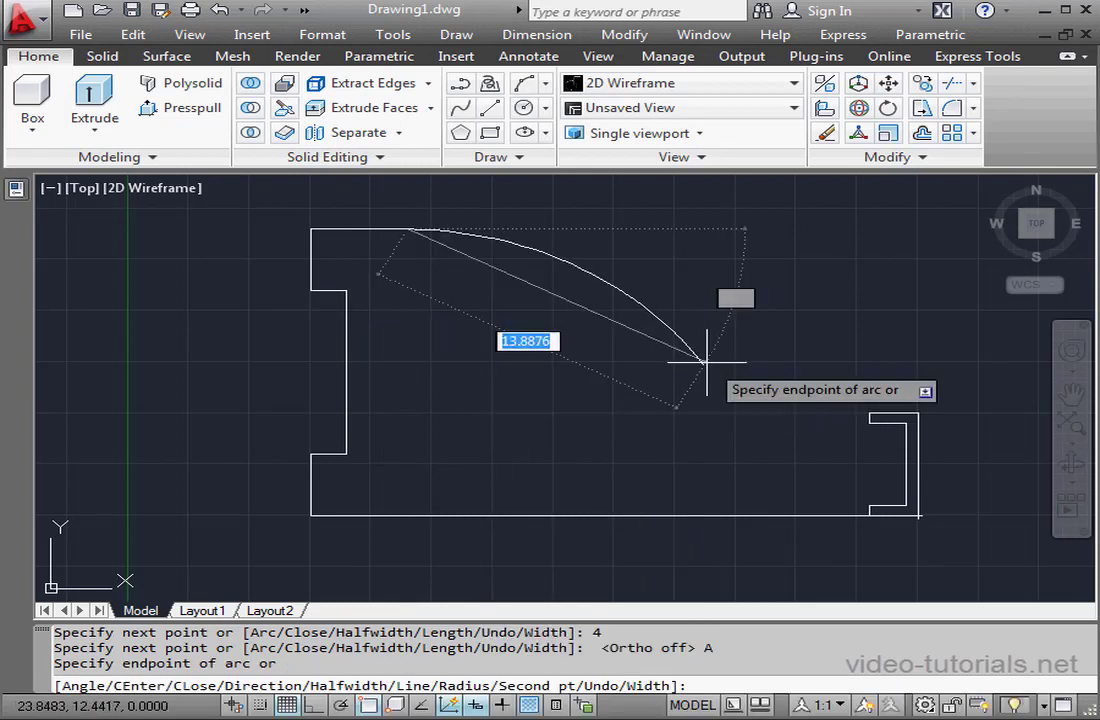
pyautogui.click(868, 418)
pyautogui.rightClick(891, 378)
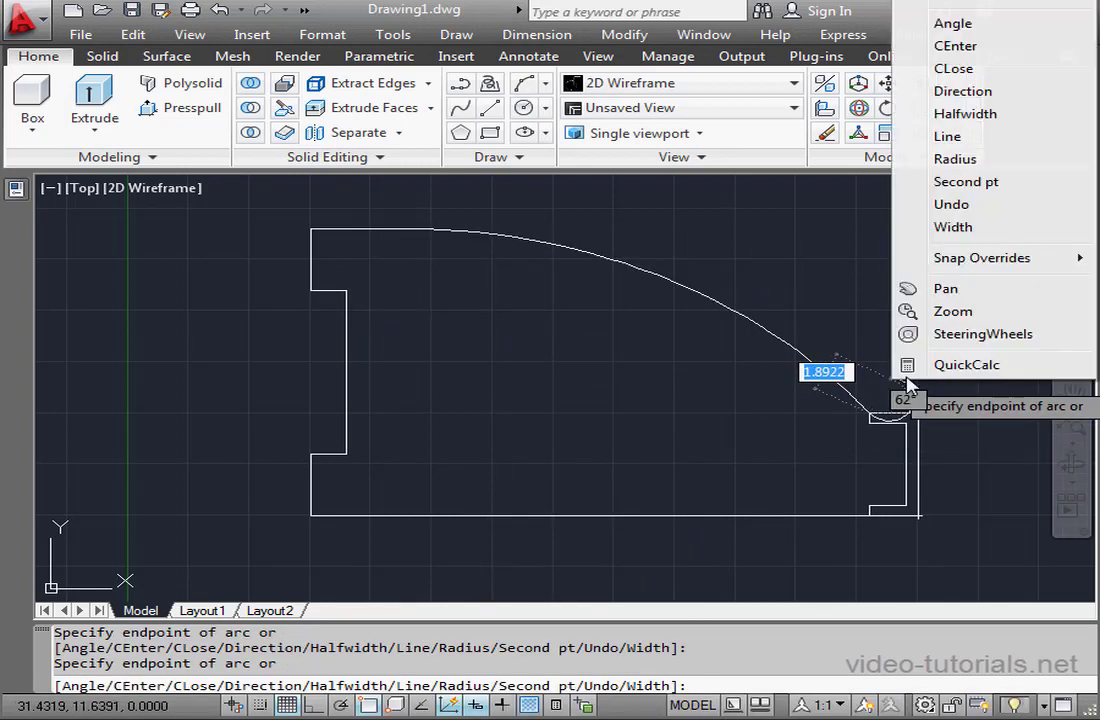
pyautogui.click(950, 136)
pyautogui.click(918, 412)
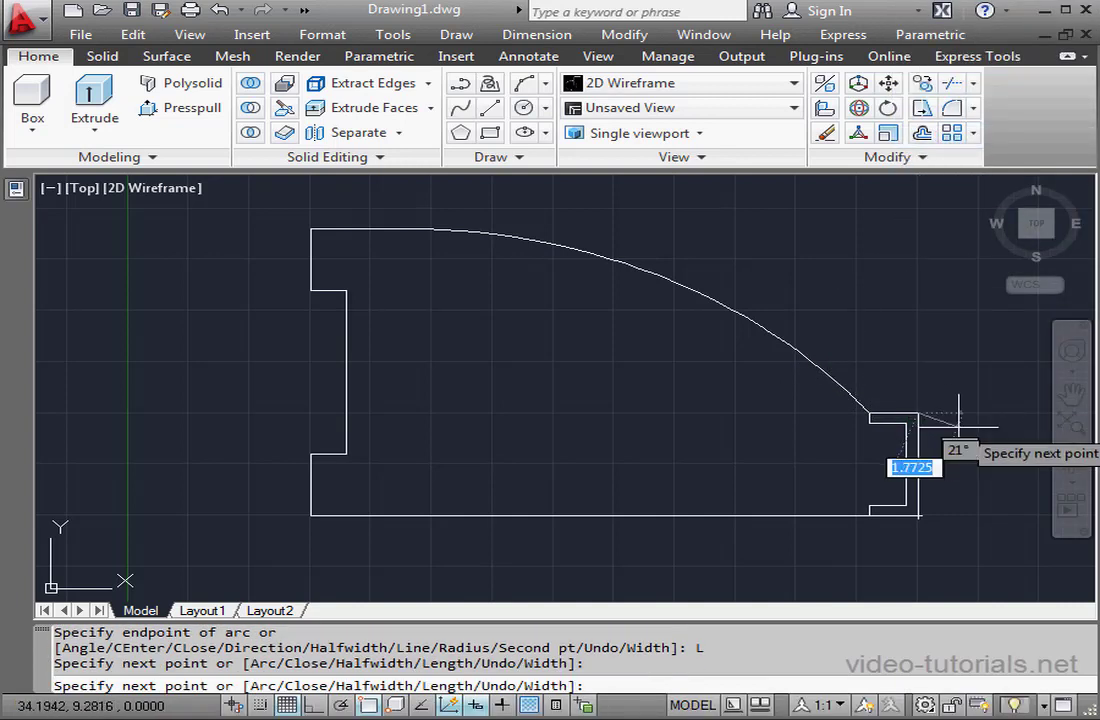
# - Close the large curved-top polyline outline
pyautogui.rightClick(933, 478)
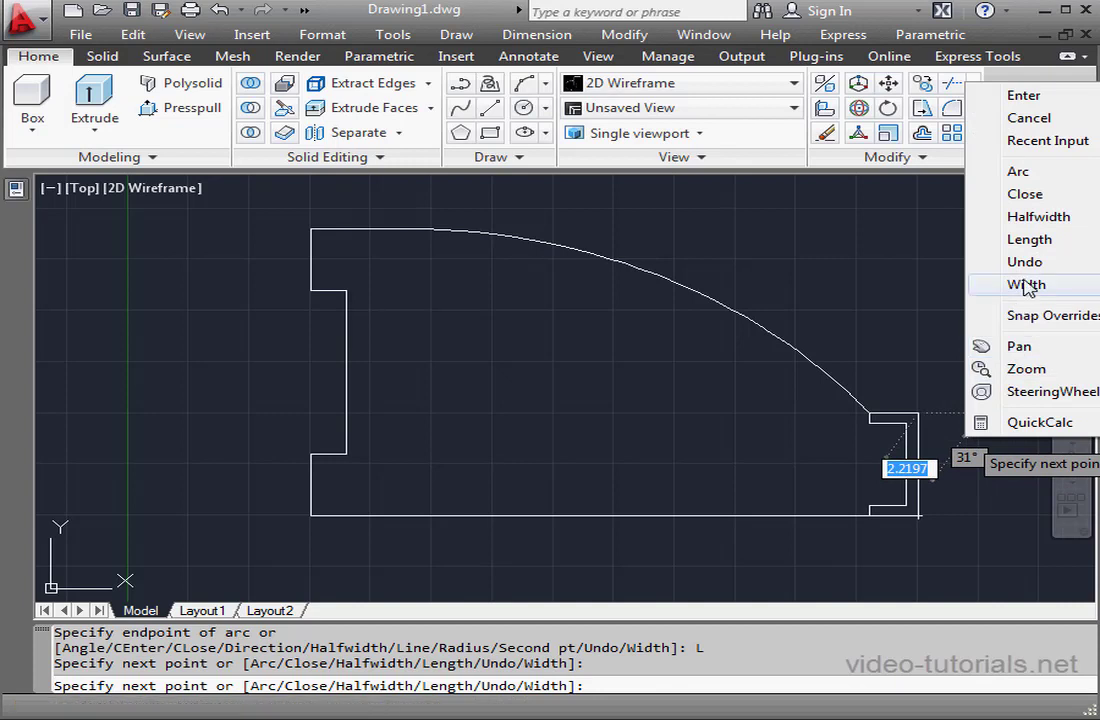
pyautogui.click(1034, 191)
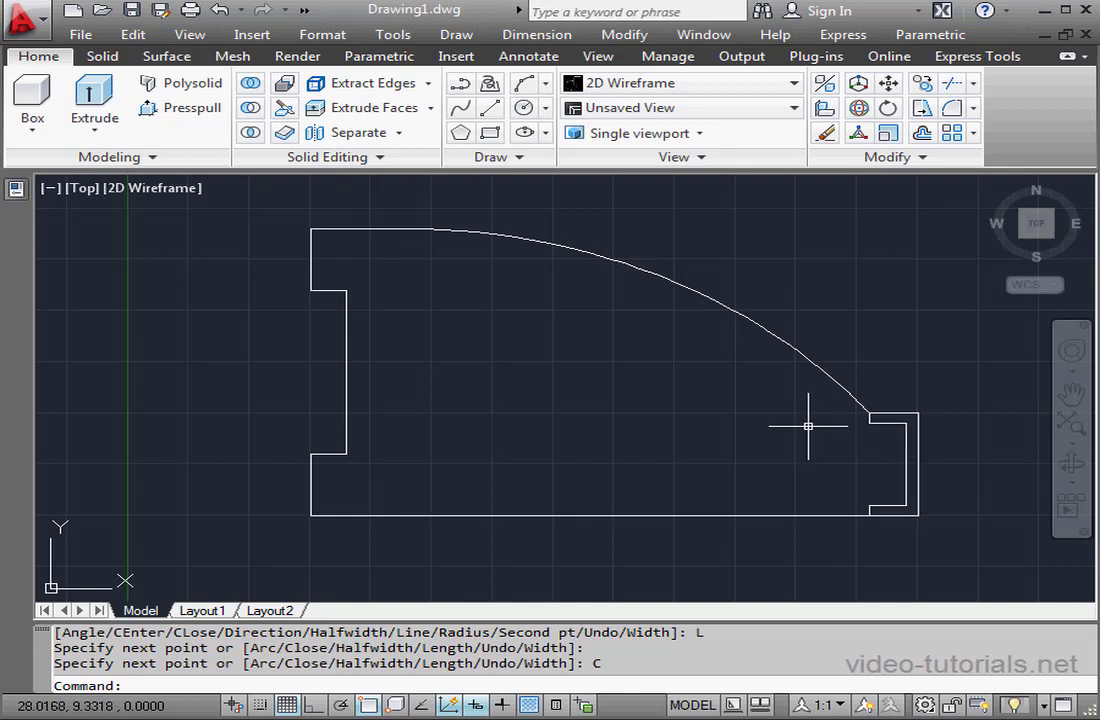
# - Start a third polyline at the lower-left corner of the outline's upper-left lobe and, with Ortho on, draw segments 1 right, 0.5 up and 0.5 left
pyautogui.scroll(3, 377, 288)
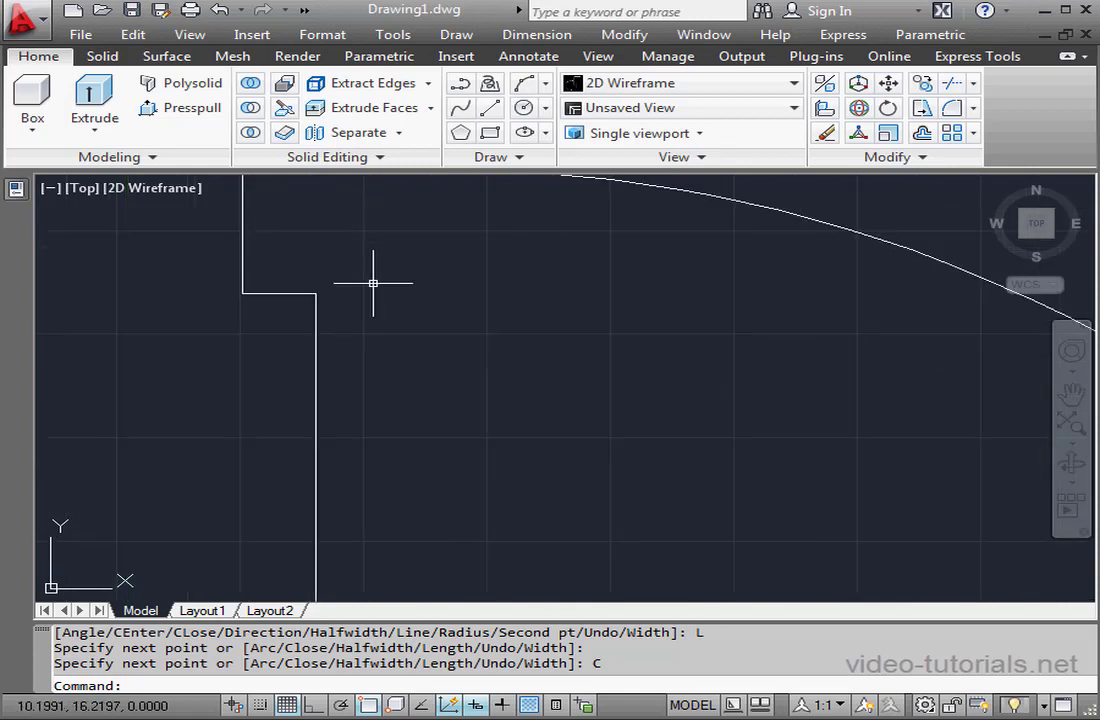
pyautogui.moveTo(373, 282)
pyautogui.mouseDown(button='middle')
pyautogui.moveTo(412, 336)
pyautogui.moveTo(488, 363)
pyautogui.mouseUp(button='middle')
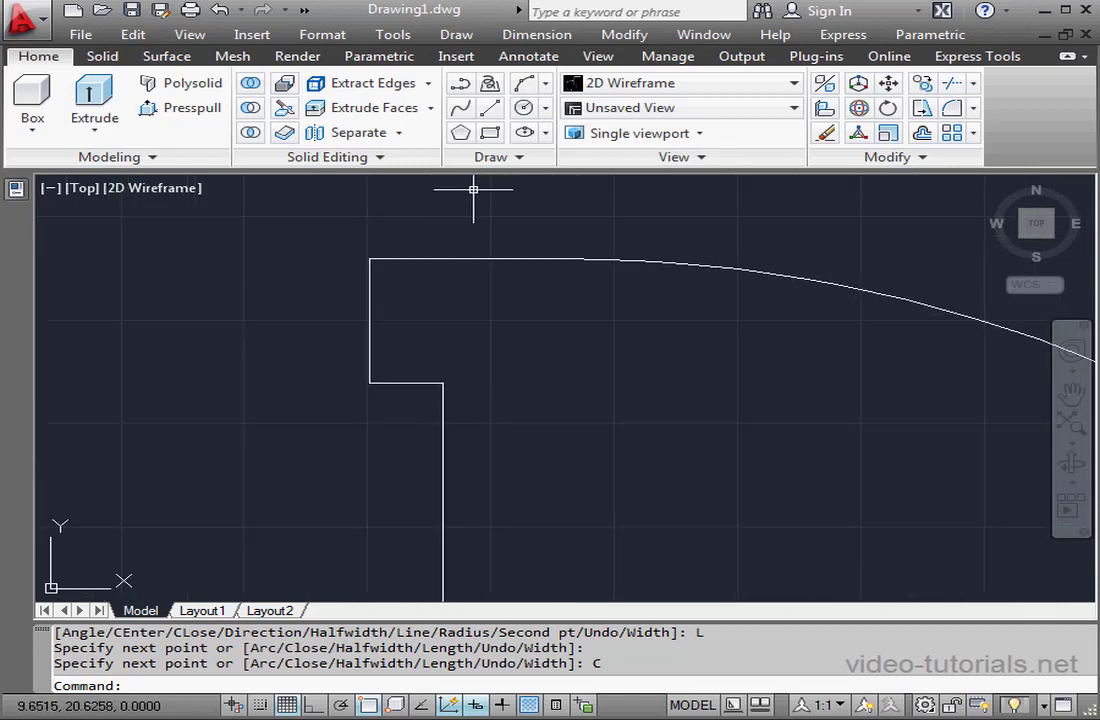
pyautogui.click(465, 92)
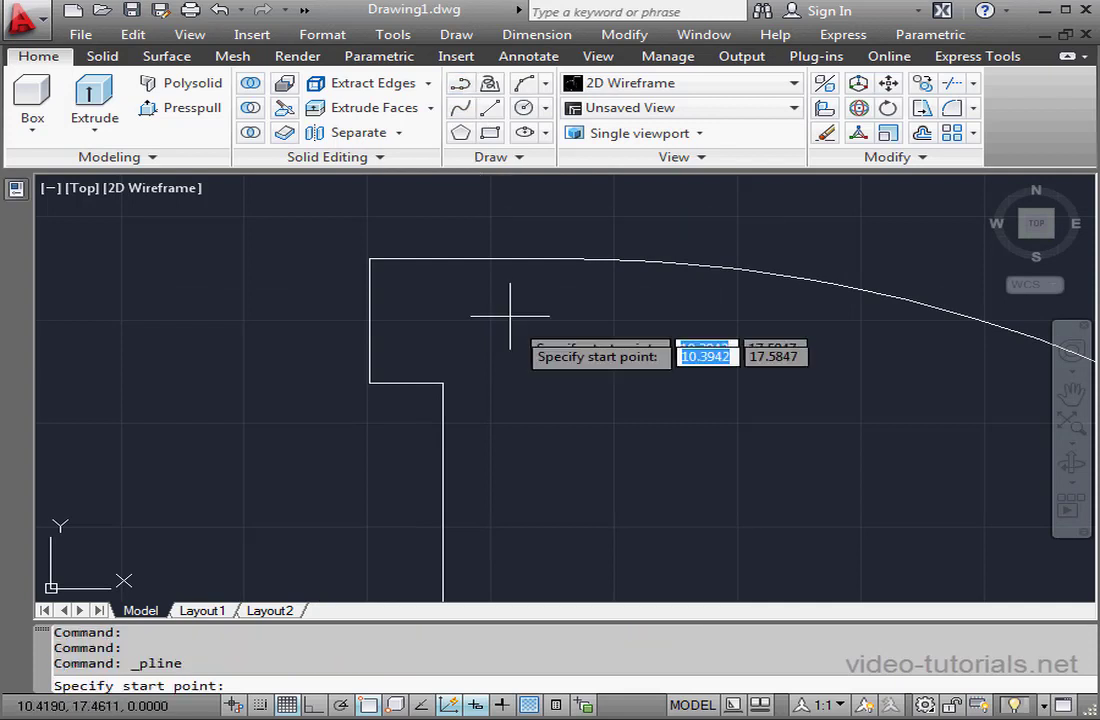
pyautogui.click(370, 382)
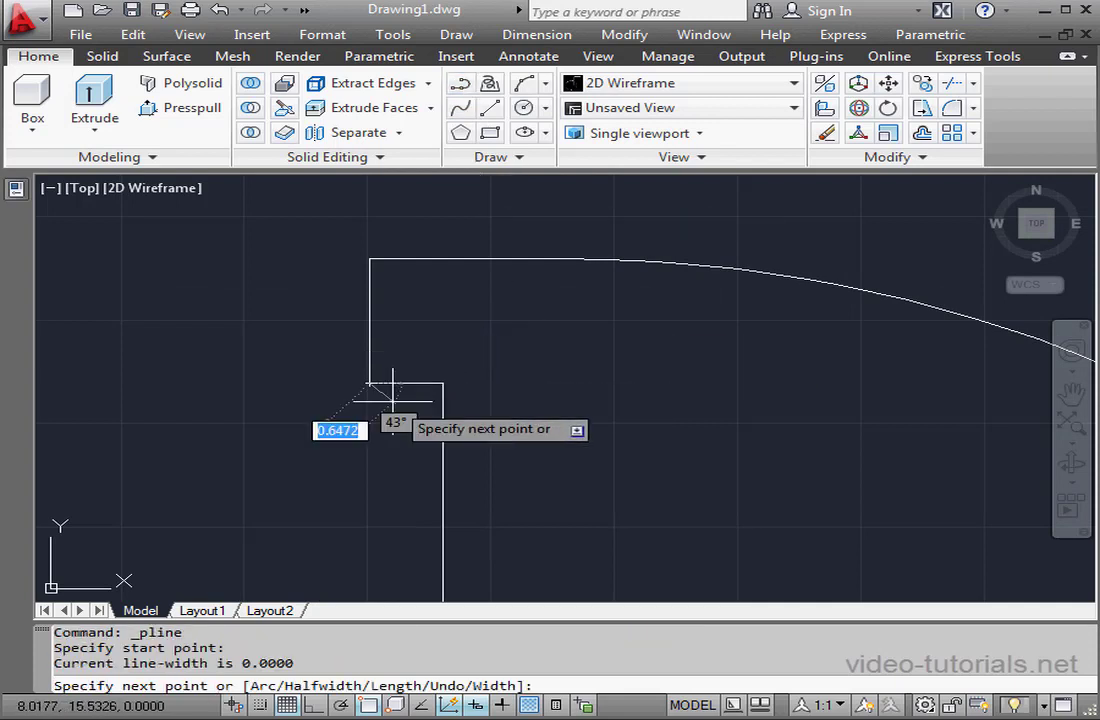
pyautogui.click(314, 705)
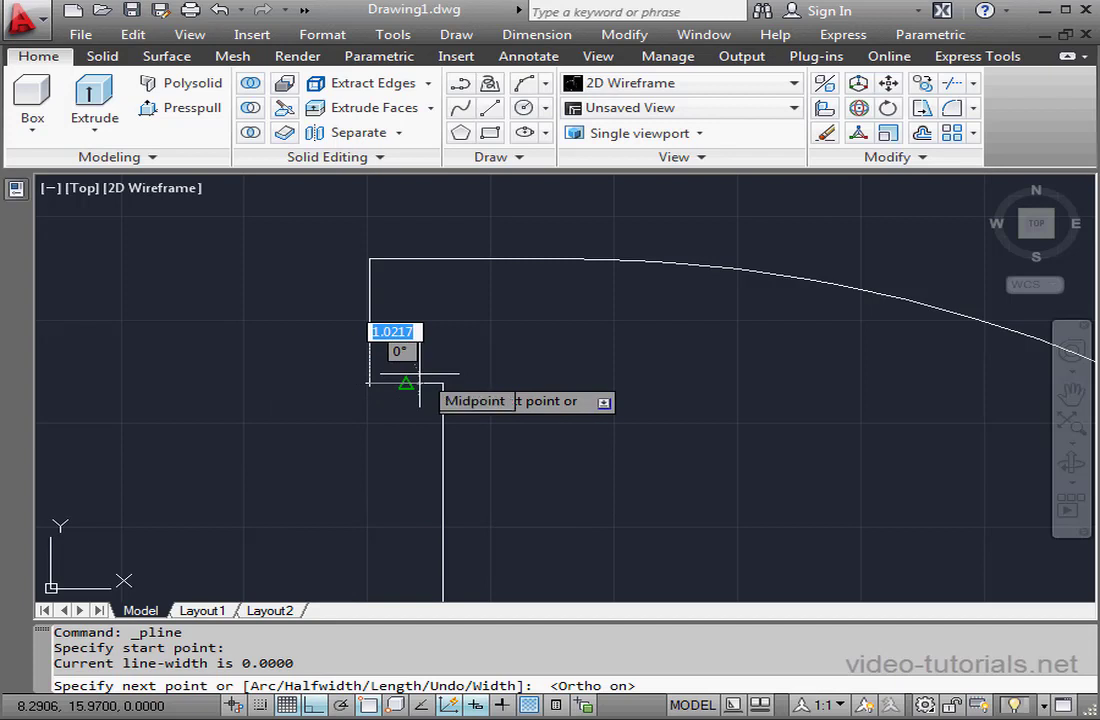
pyautogui.write('1')
pyautogui.press('Return')
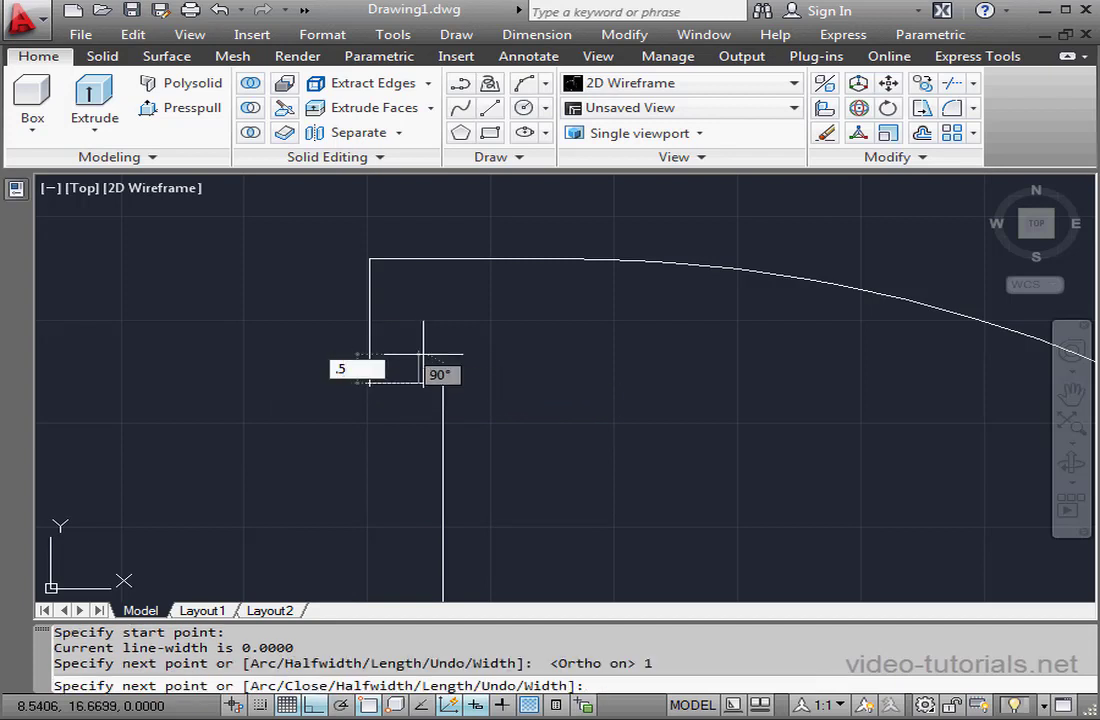
pyautogui.write('.5')
pyautogui.press('Return')
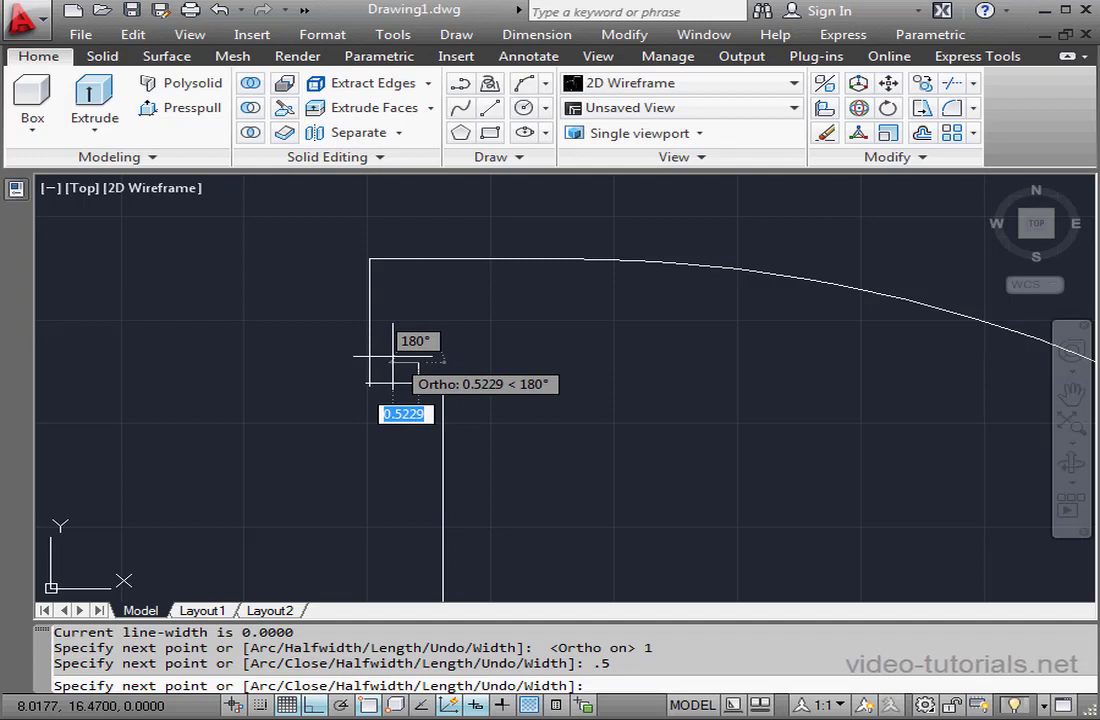
pyautogui.write('.5')
pyautogui.press('Return')
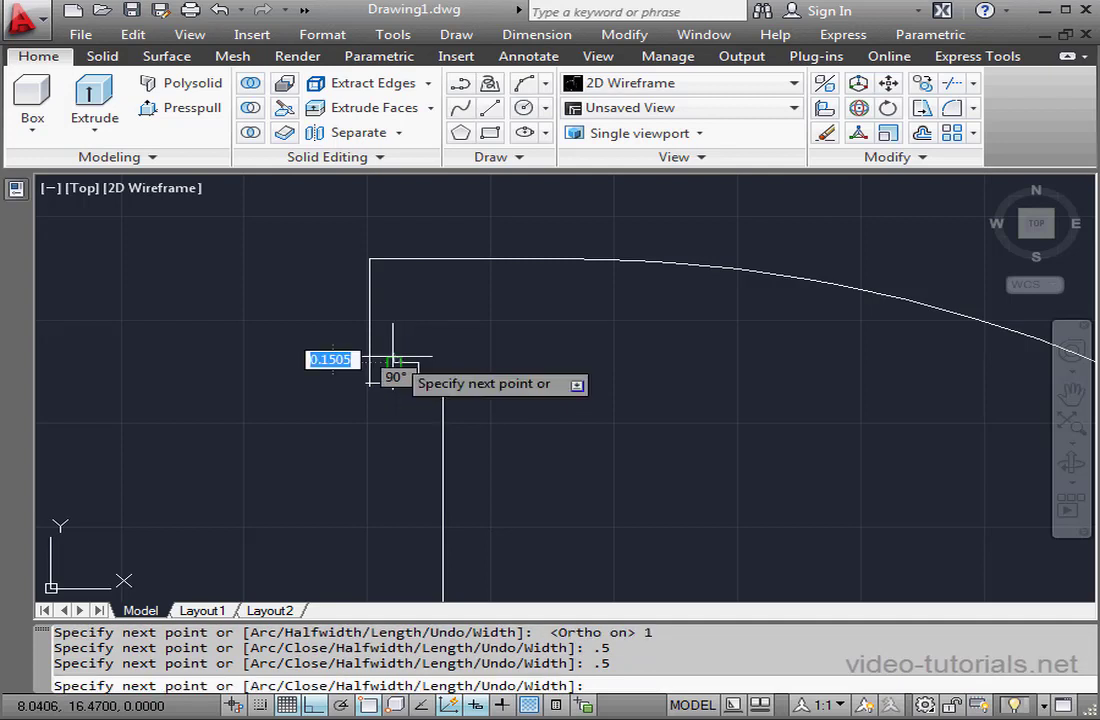
# - Continue the third polyline 2 up, 0.5 right and 0.5 up, run it to the outline's upper-left corner, and close it
pyautogui.write('2')
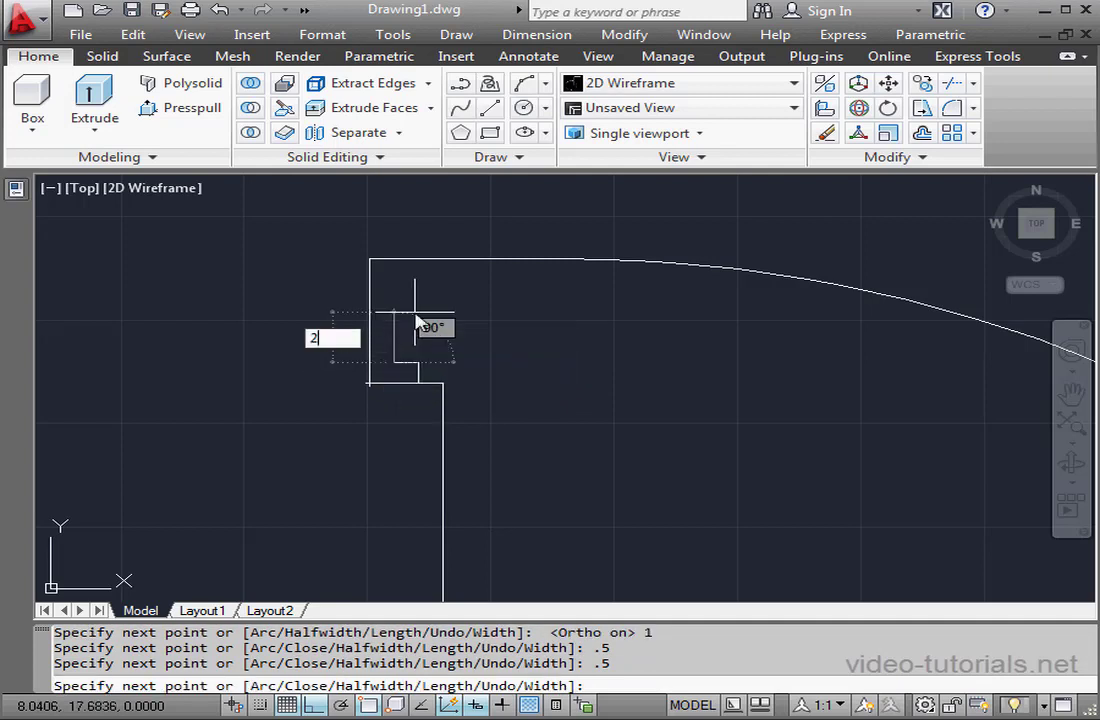
pyautogui.press('Return')
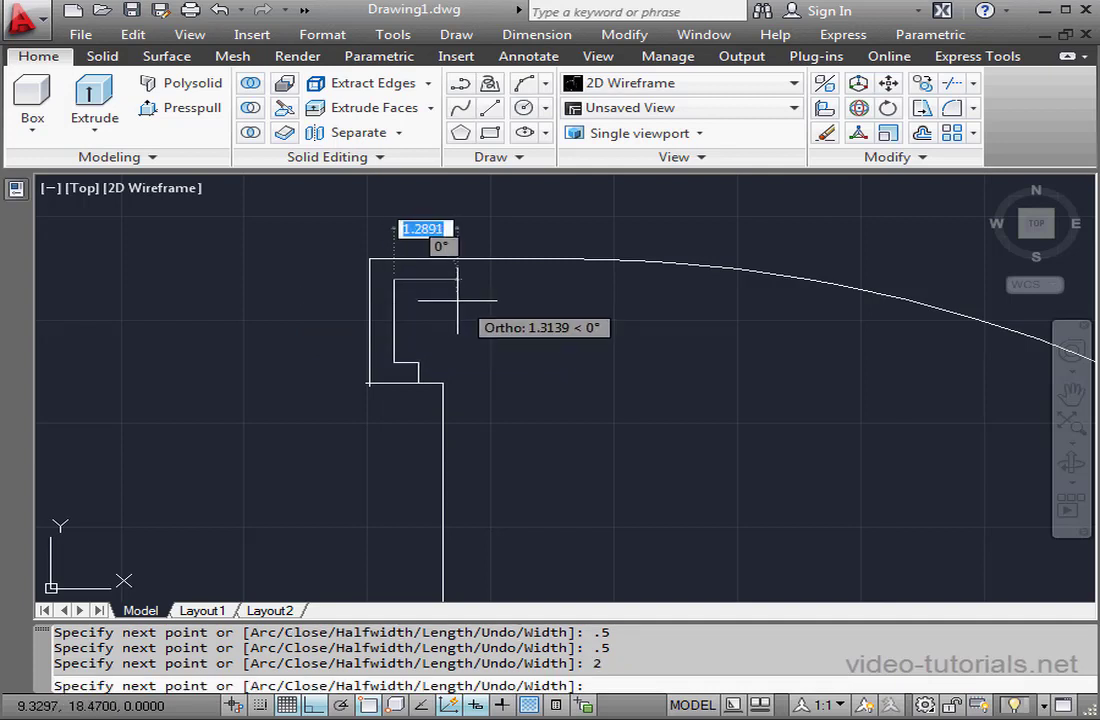
pyautogui.write('.5')
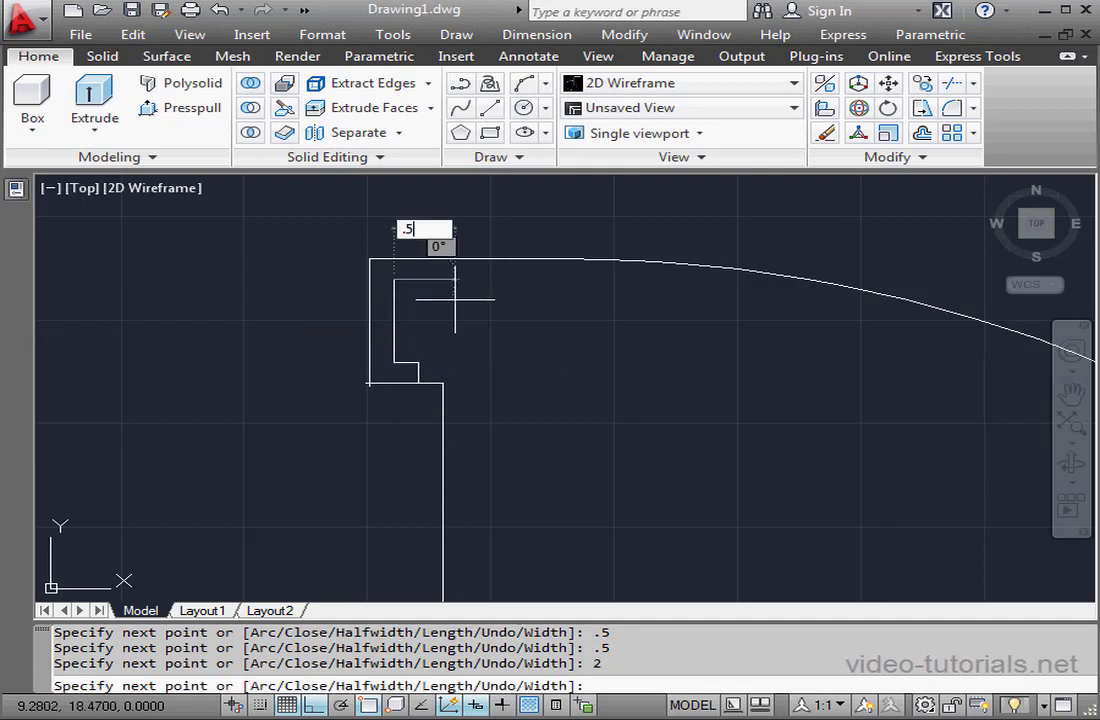
pyautogui.press('Return')
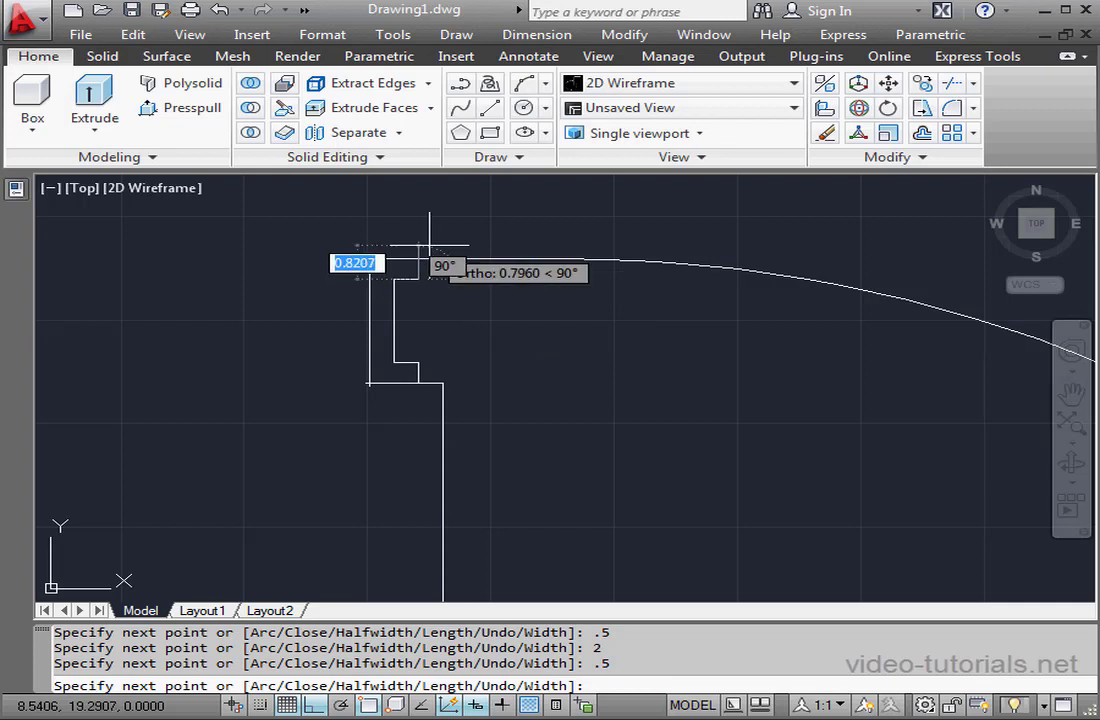
pyautogui.write('.5')
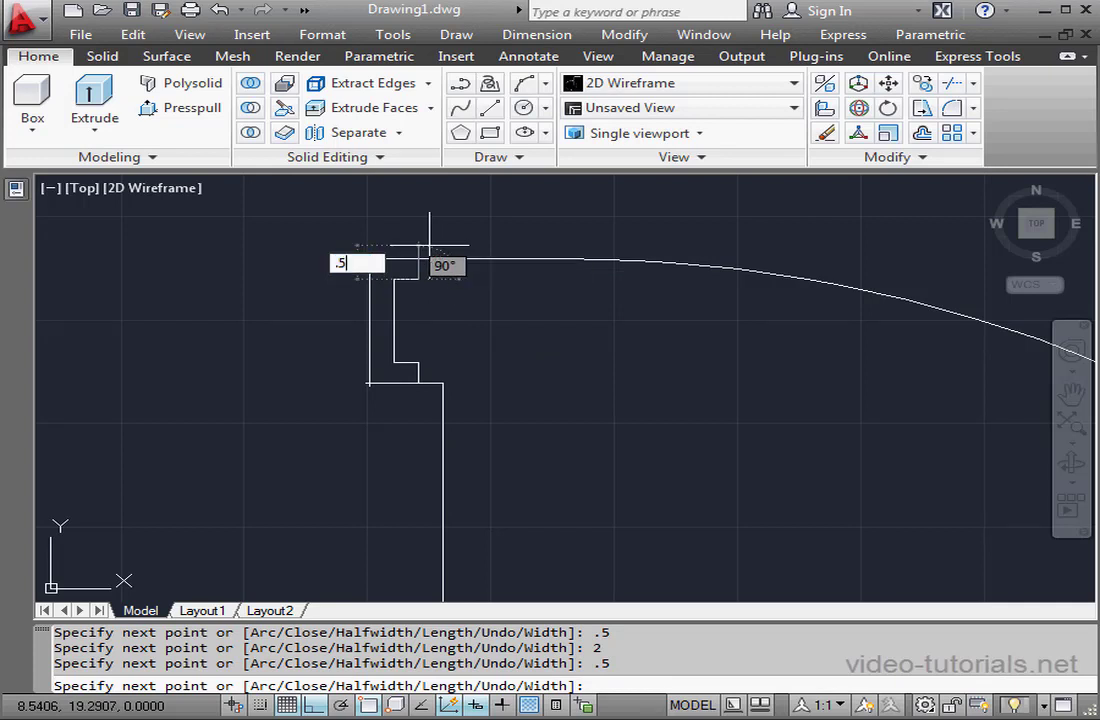
pyautogui.press('Return')
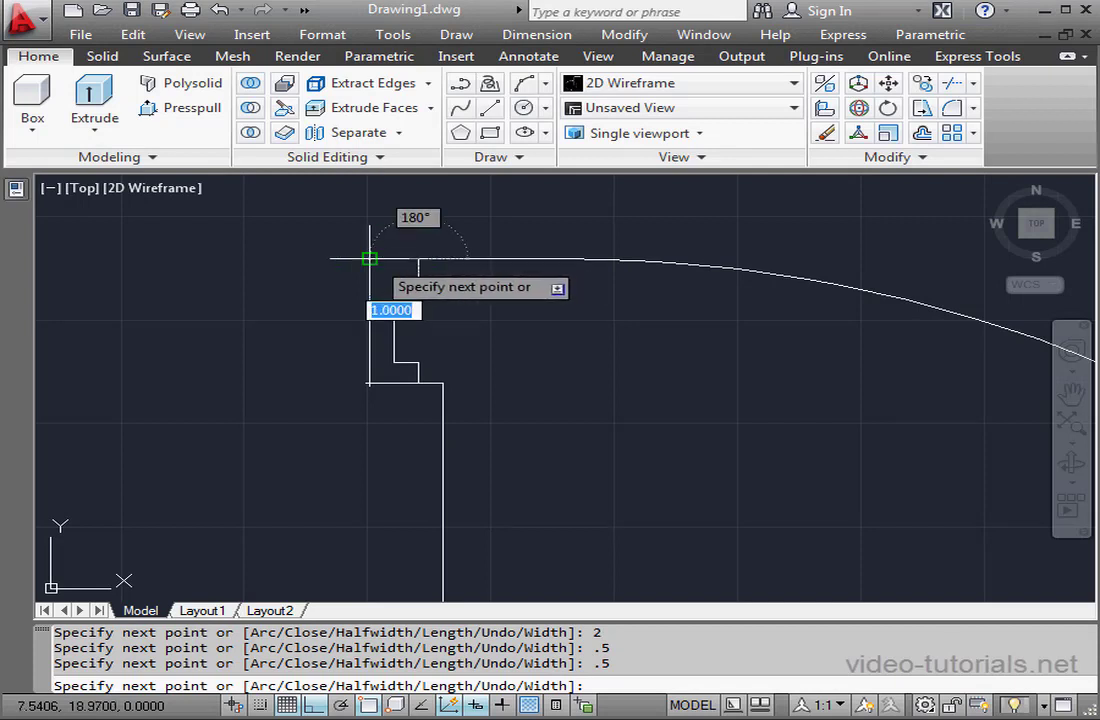
pyautogui.rightClick(334, 292)
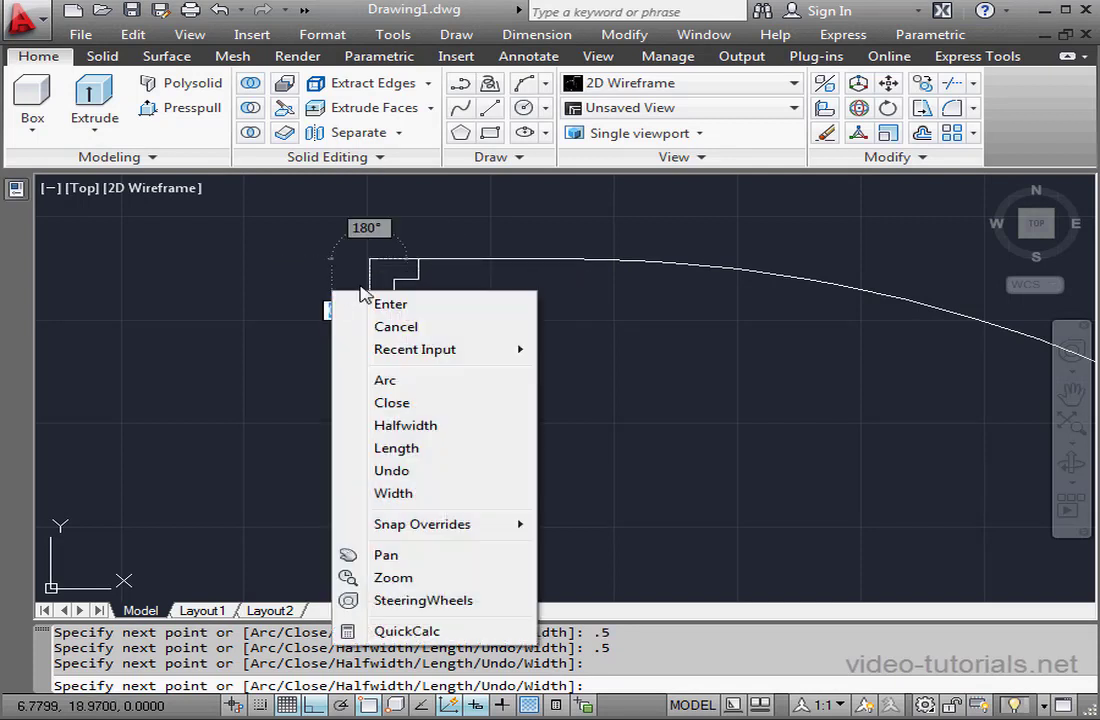
pyautogui.click(418, 401)
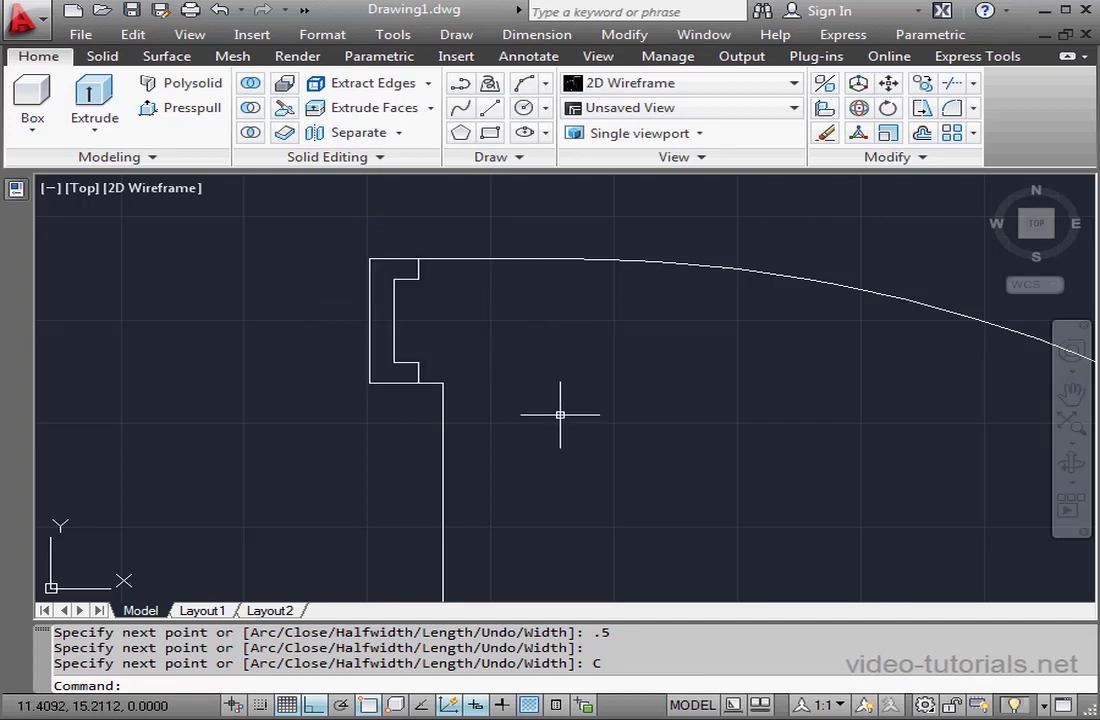
# - Copy the small upper-left channel profile from its lower-left corner to the large outline's lower-left corner
pyautogui.scroll(-2, 560, 414)
pyautogui.moveTo(565, 417); pyautogui.dragTo(507, 308, button='middle')
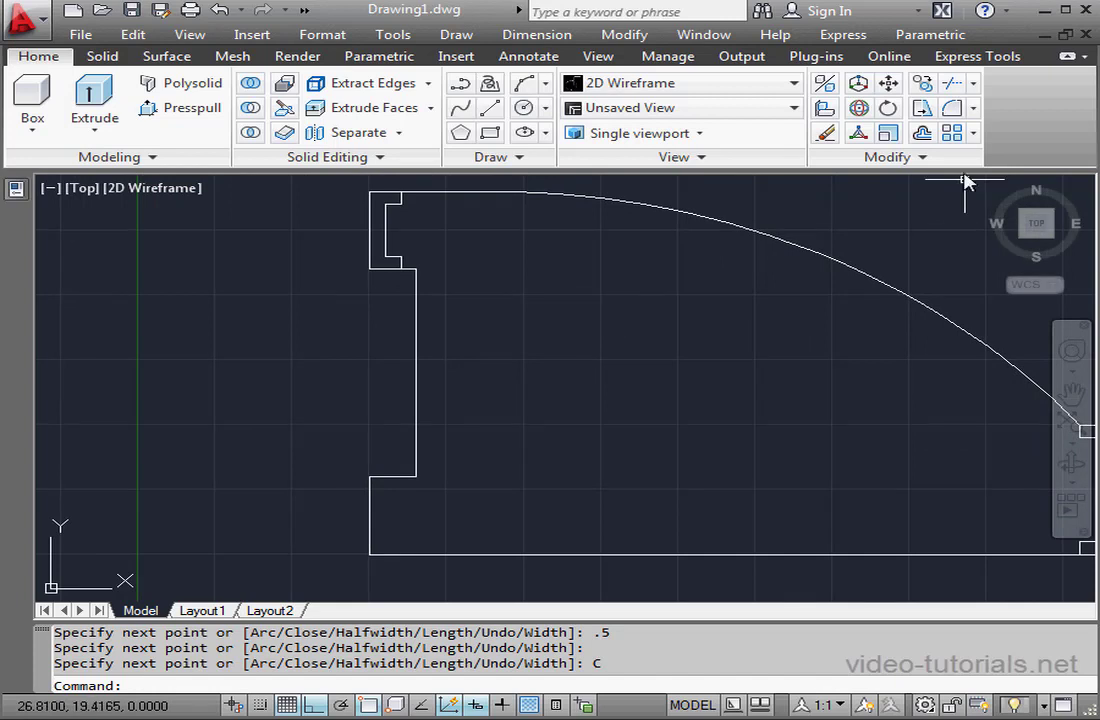
pyautogui.click(925, 82)
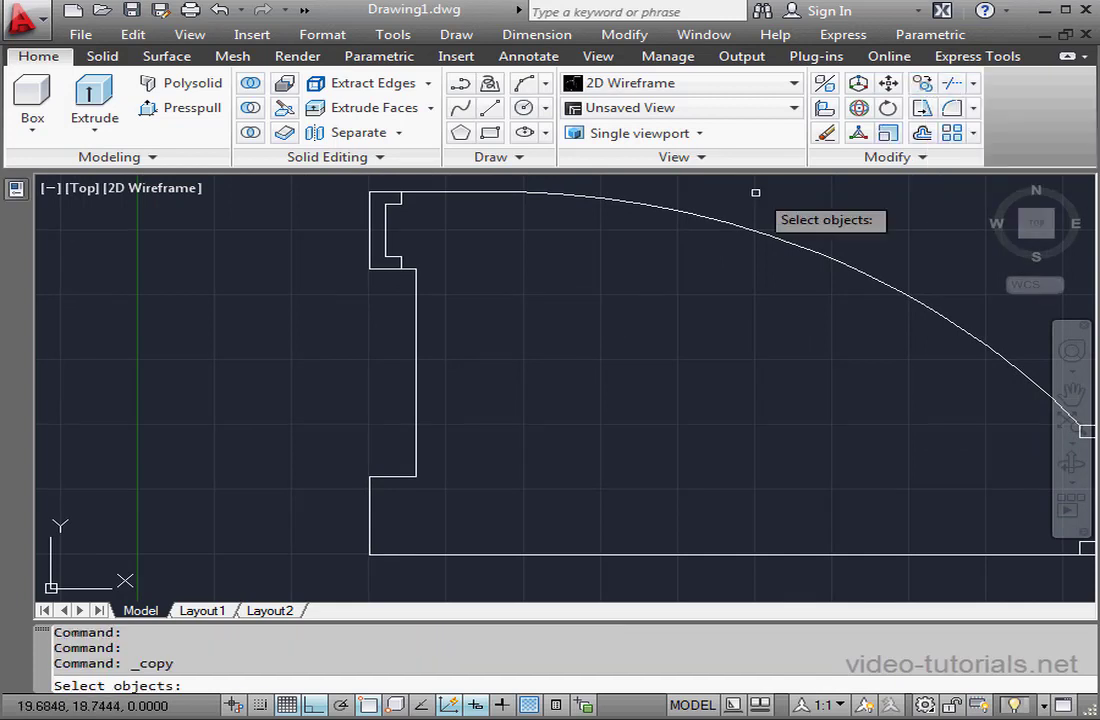
pyautogui.click(386, 238)
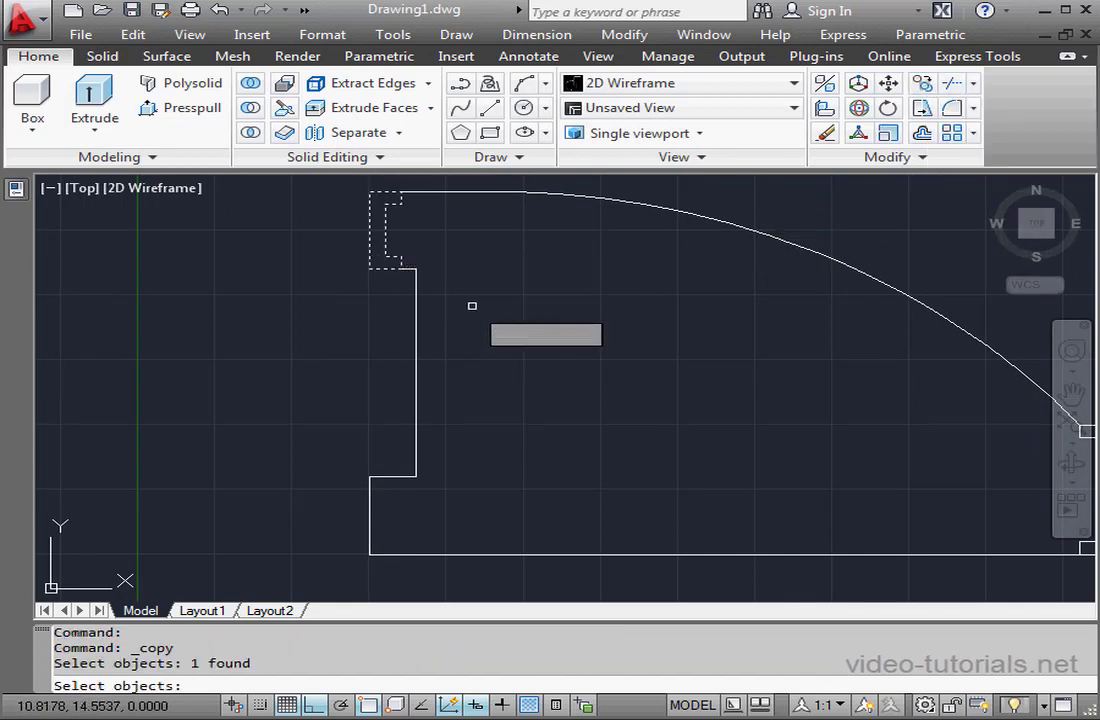
pyautogui.press('Return')
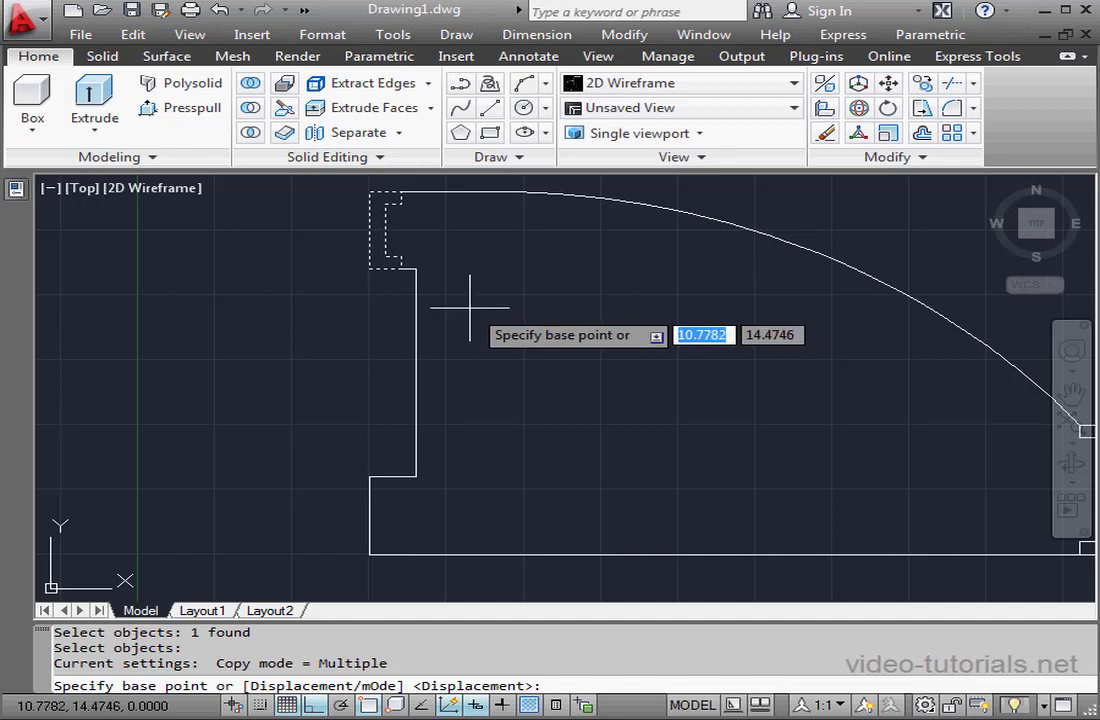
pyautogui.click(370, 268)
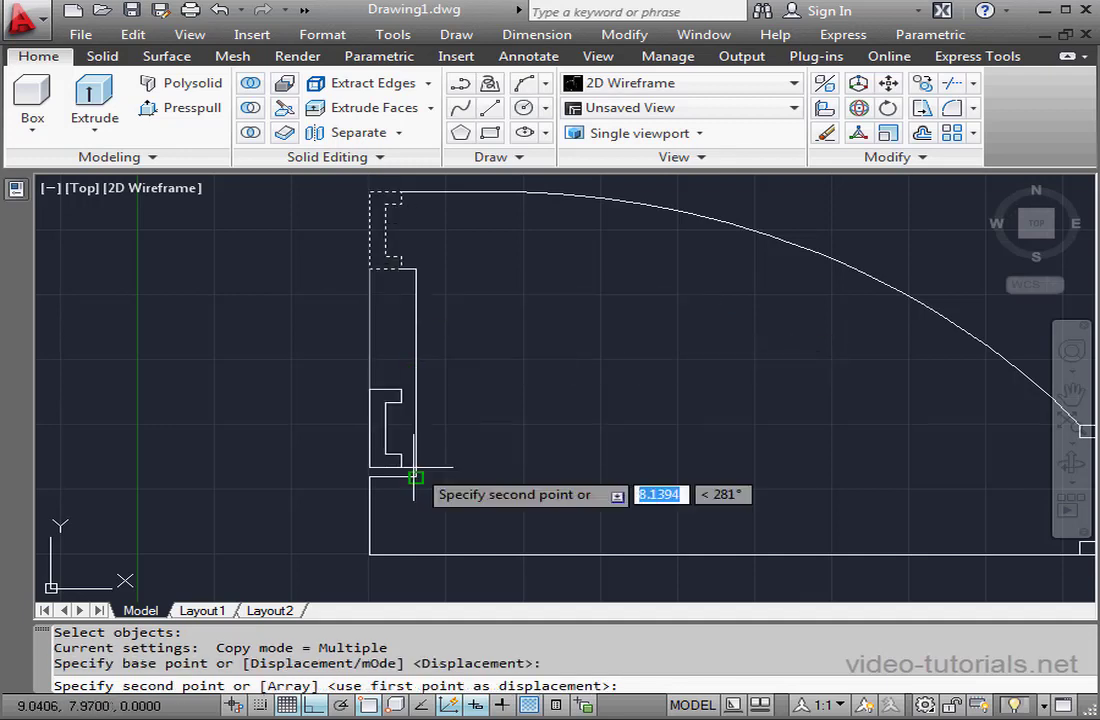
pyautogui.click(370, 545)
pyautogui.rightClick(300, 507)
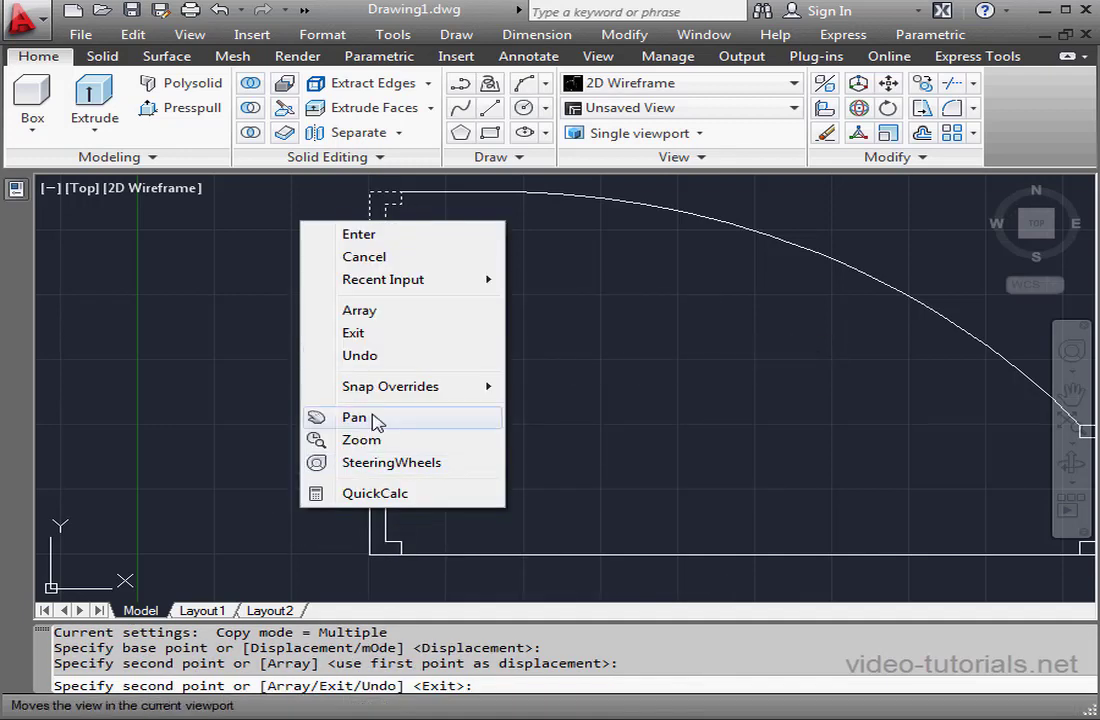
pyautogui.click(380, 238)
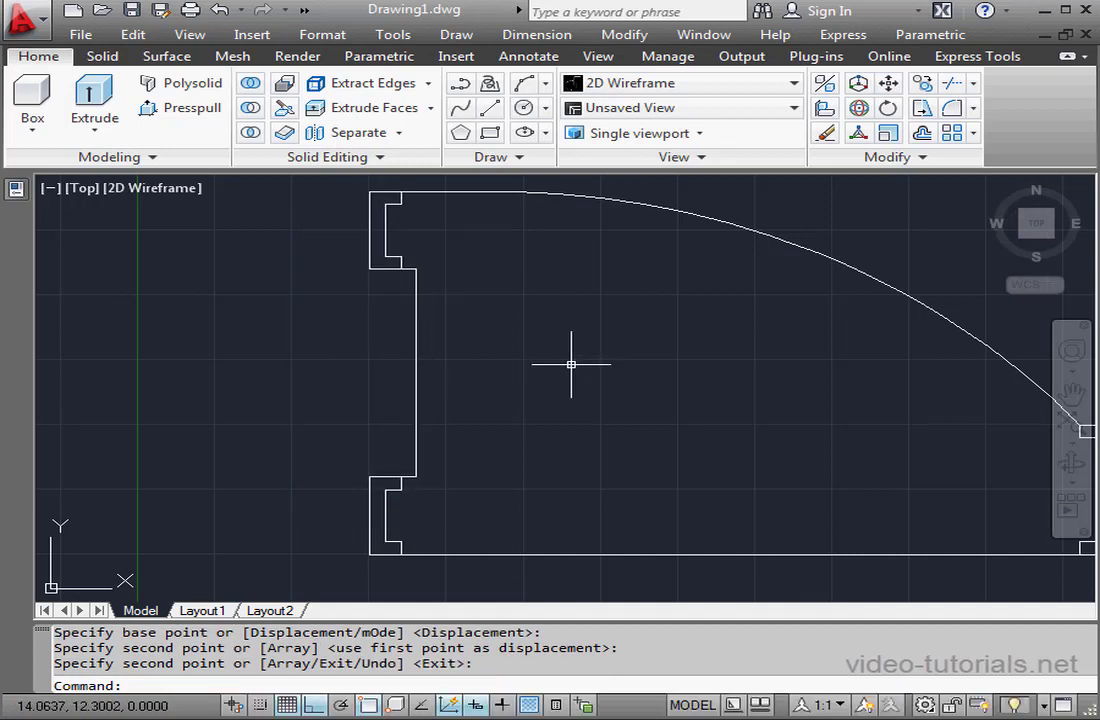
# - Offset the large outline inward with the Through option, passing through the upper inner corner of the right-hand channel profile
pyautogui.moveTo(680, 388)
pyautogui.mouseDown(button='middle')
pyautogui.moveTo(552, 386)
pyautogui.moveTo(505, 402)
pyautogui.mouseUp(button='middle')
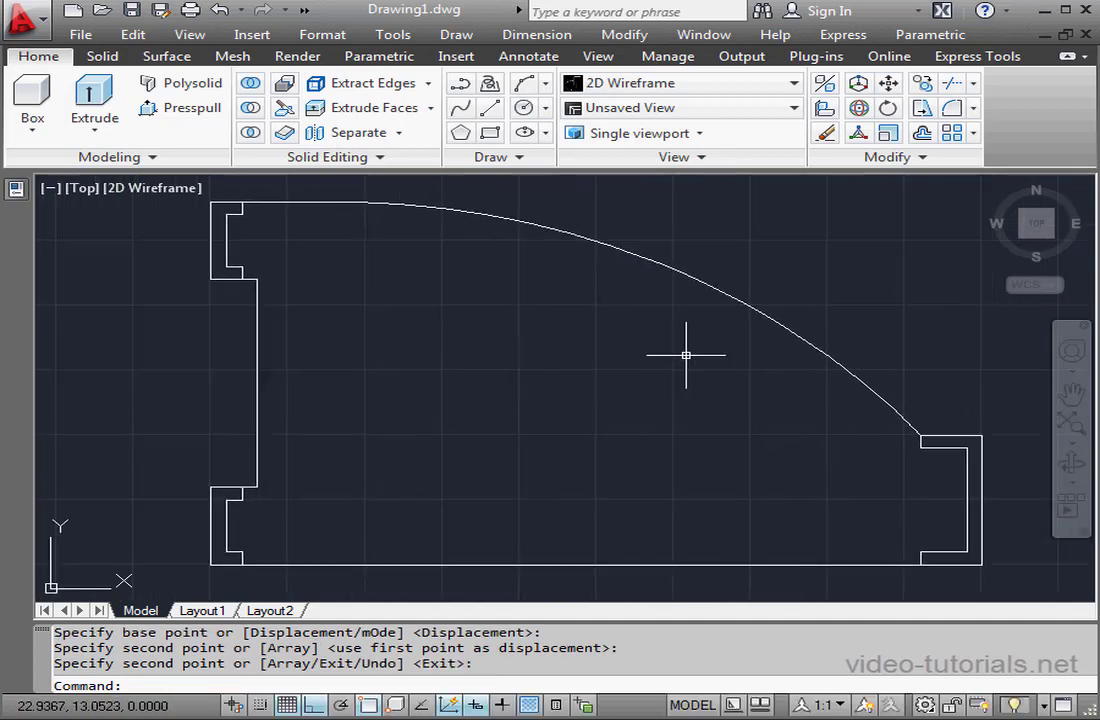
pyautogui.click(923, 133)
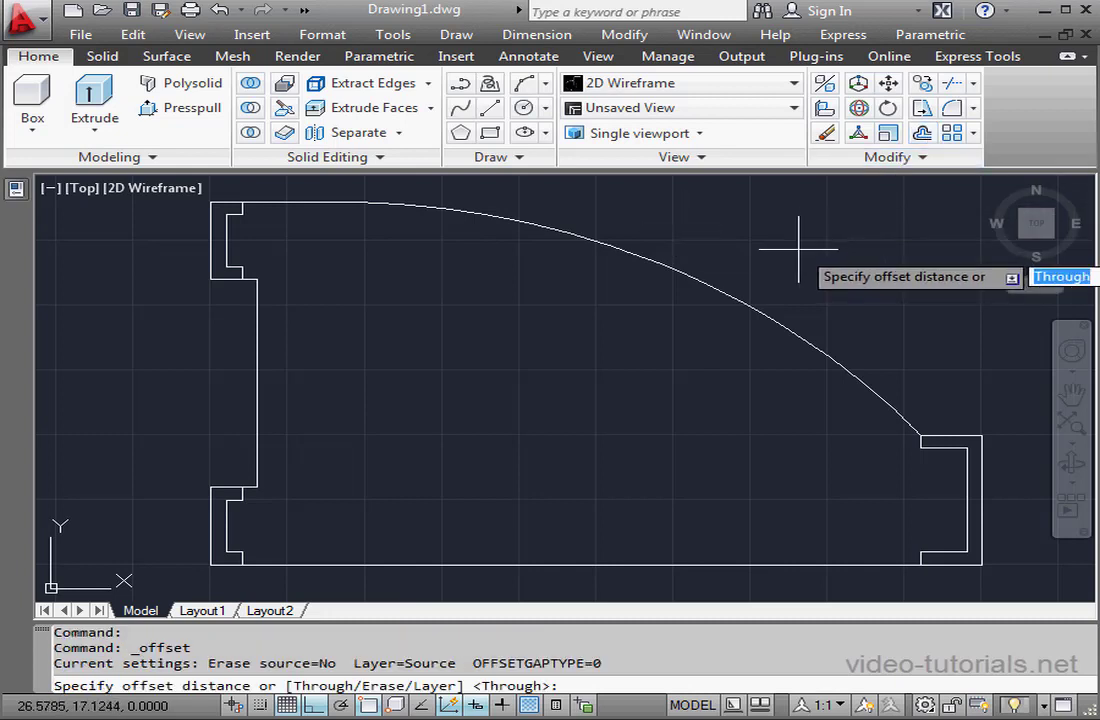
pyautogui.press('Return')
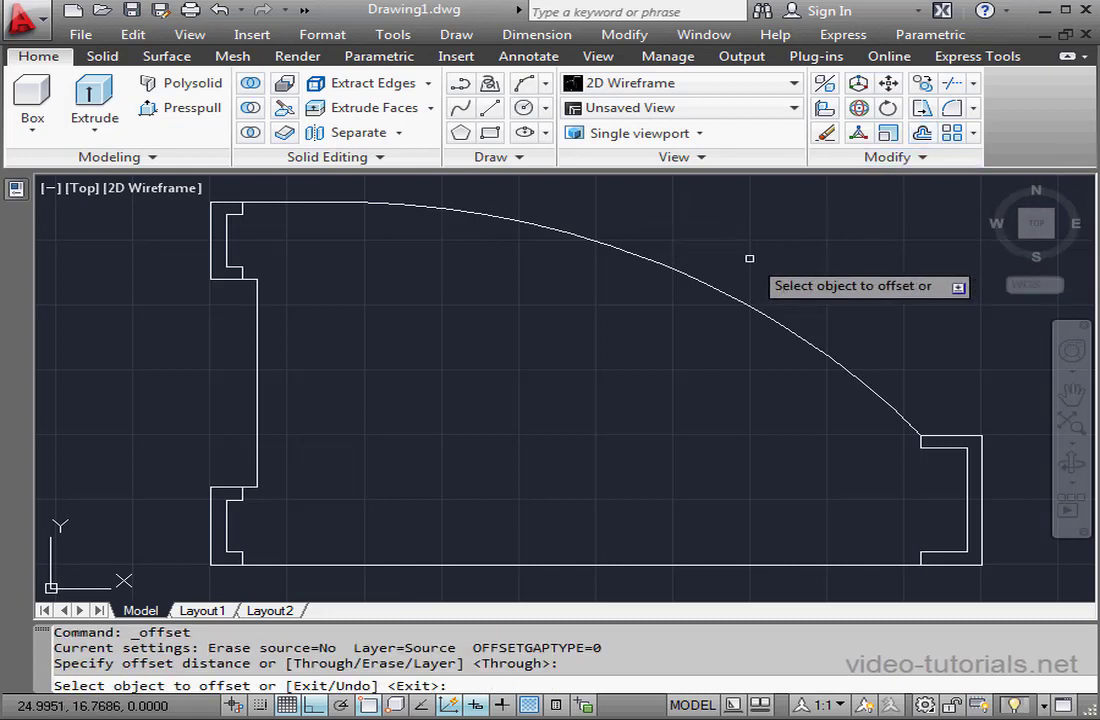
pyautogui.click(894, 410)
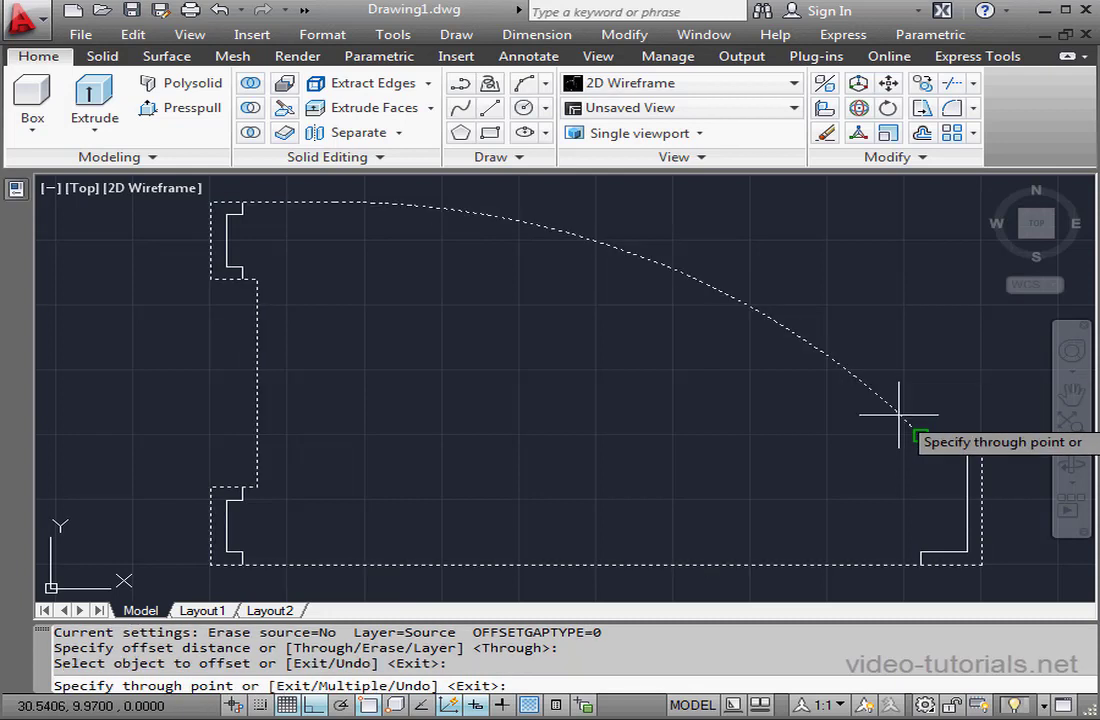
pyautogui.click(916, 447)
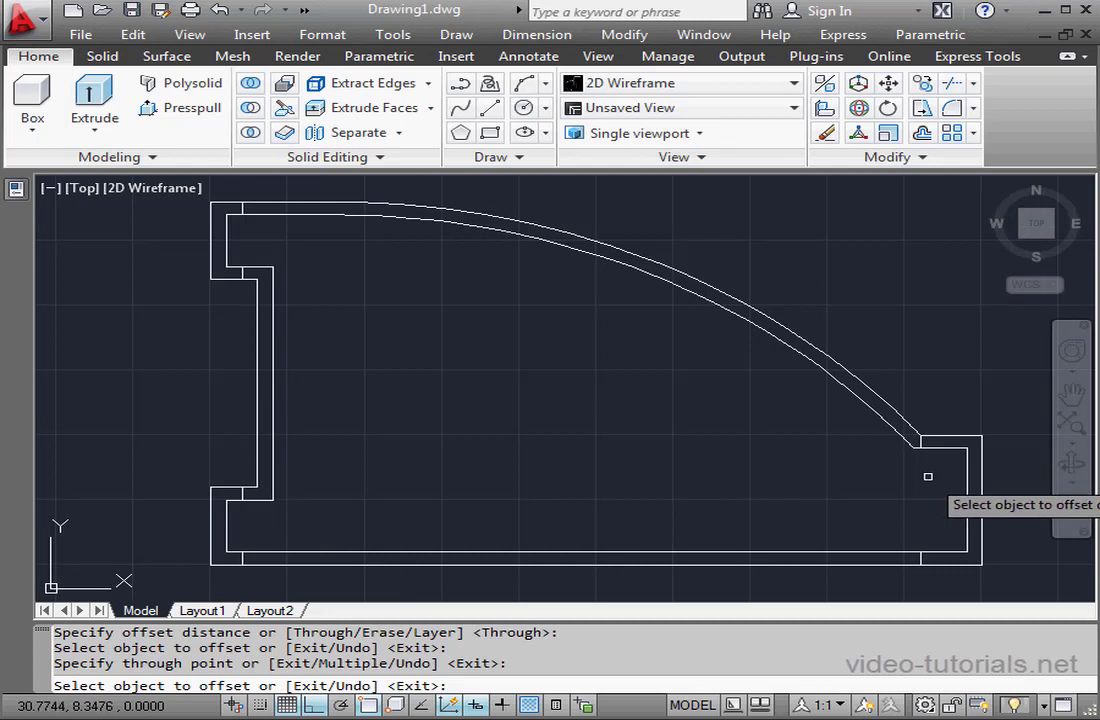
# - Offset the large outer outline inward by 0.25
pyautogui.click(921, 132)
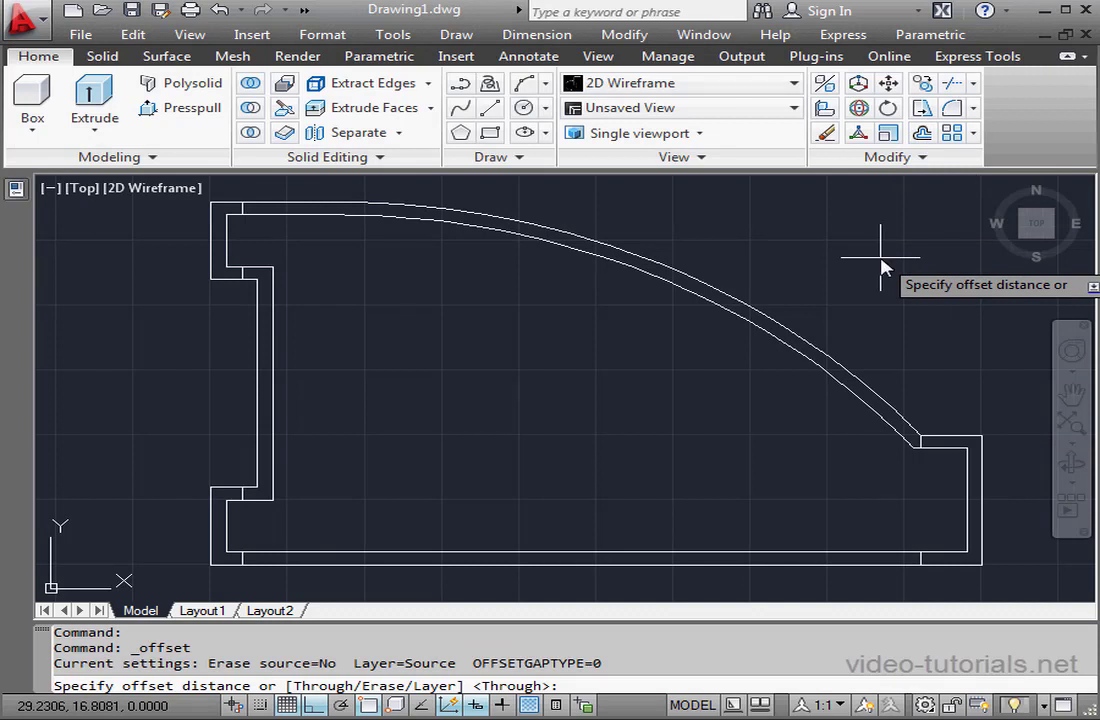
pyautogui.write('.25')
pyautogui.press('Return')
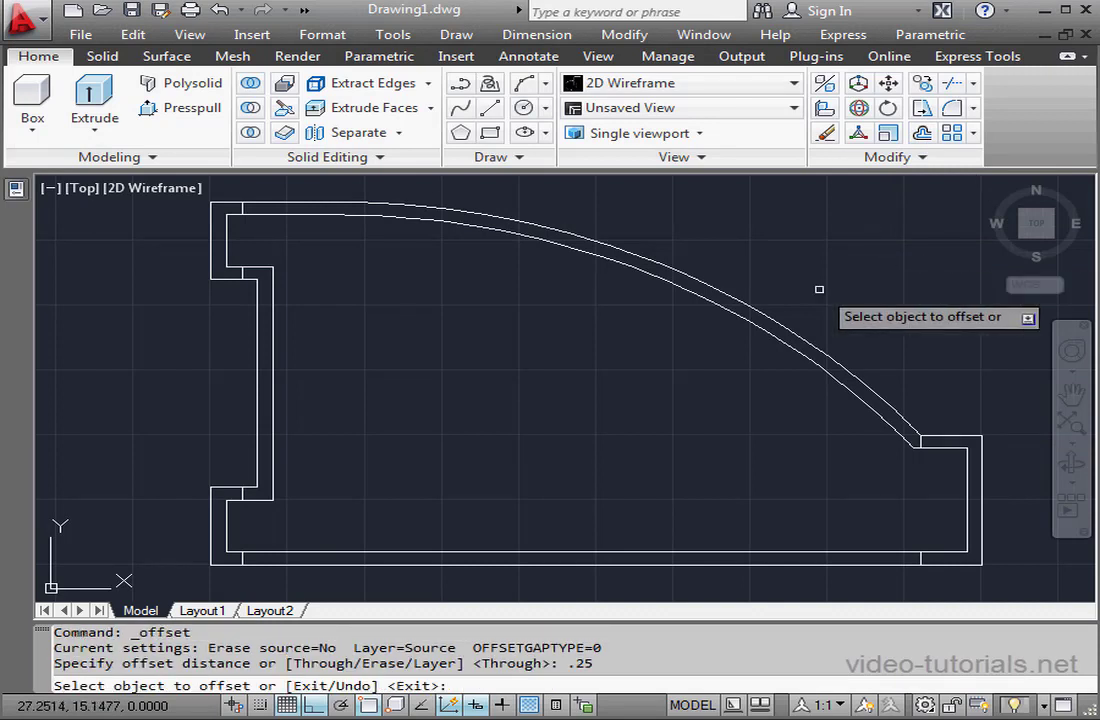
pyautogui.click(847, 368)
pyautogui.click(805, 400)
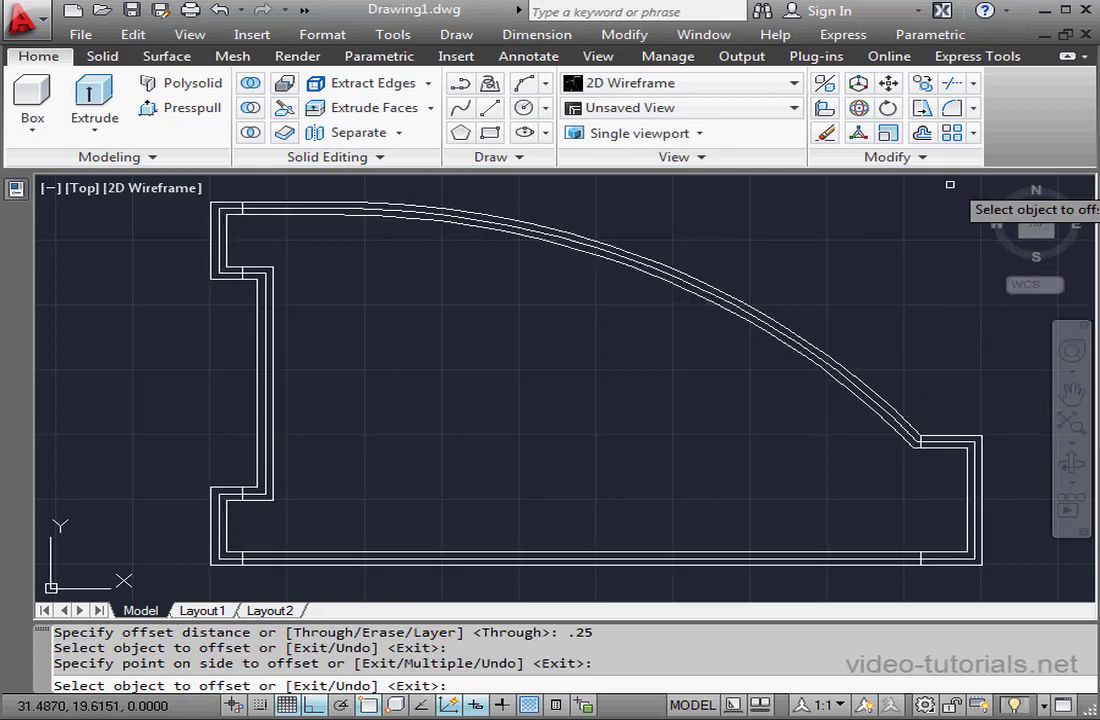
# - Offset the innermost large outline inward by 2
pyautogui.click(923, 134)
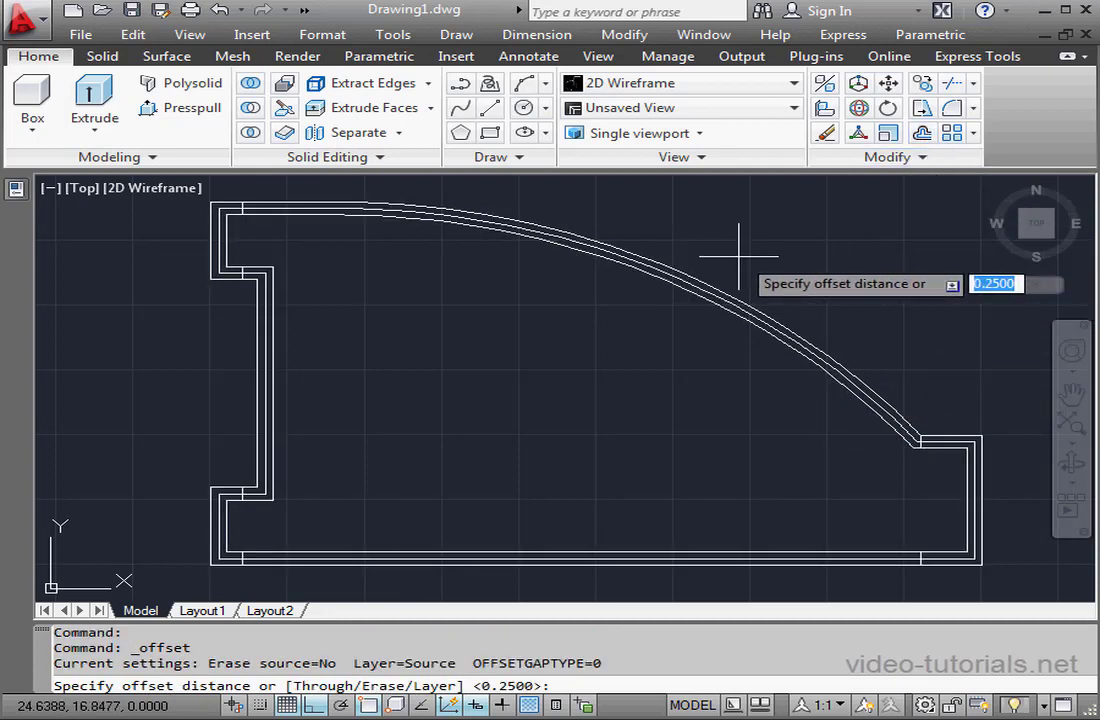
pyautogui.write('2')
pyautogui.press('Return')
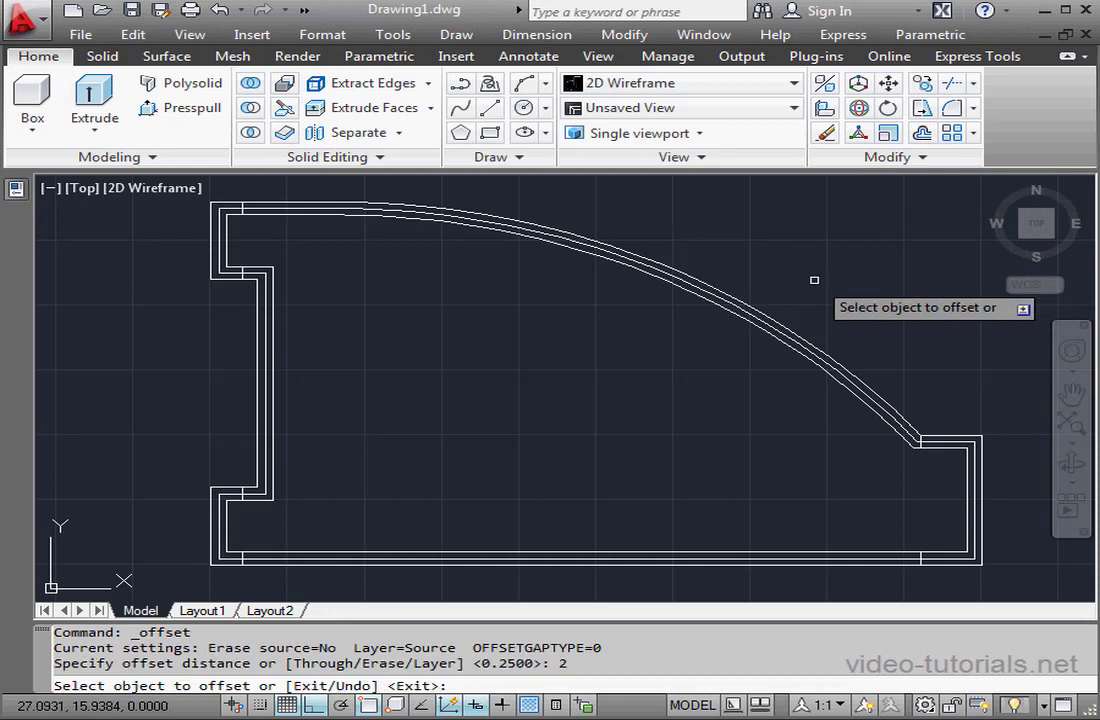
pyautogui.click(785, 345)
pyautogui.click(720, 391)
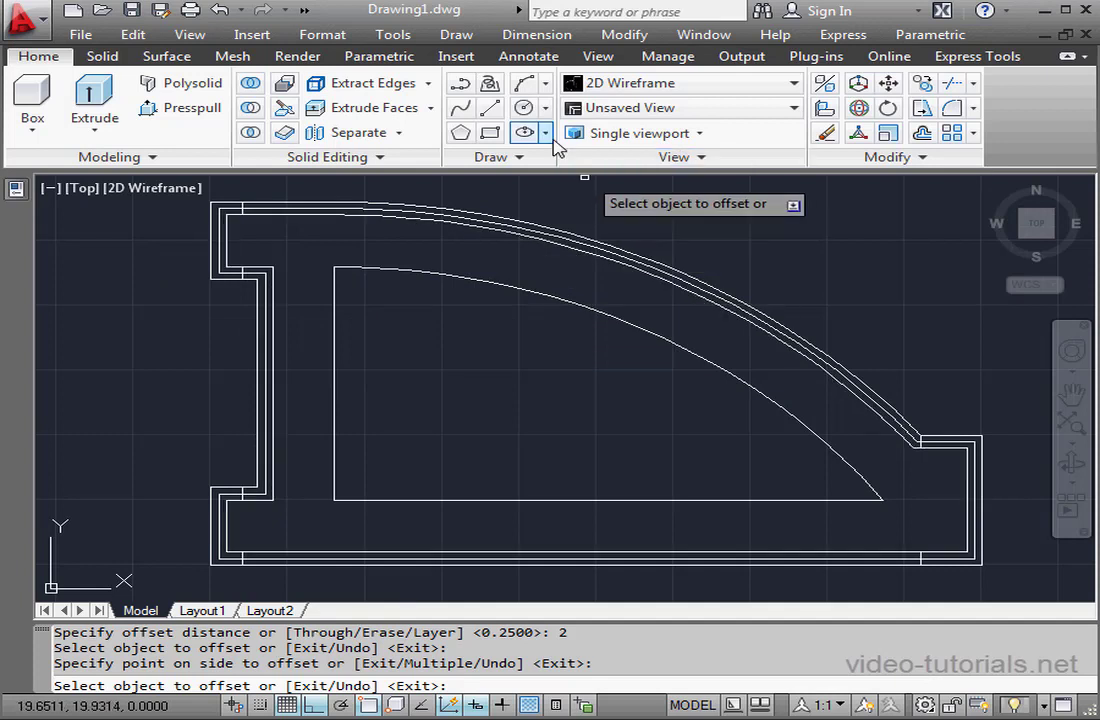
# - Draw a vertical line downward from a tracked point 2 units left of the large outline's upper-left corner, ending near its bottom edge's level
pyautogui.click(490, 108)
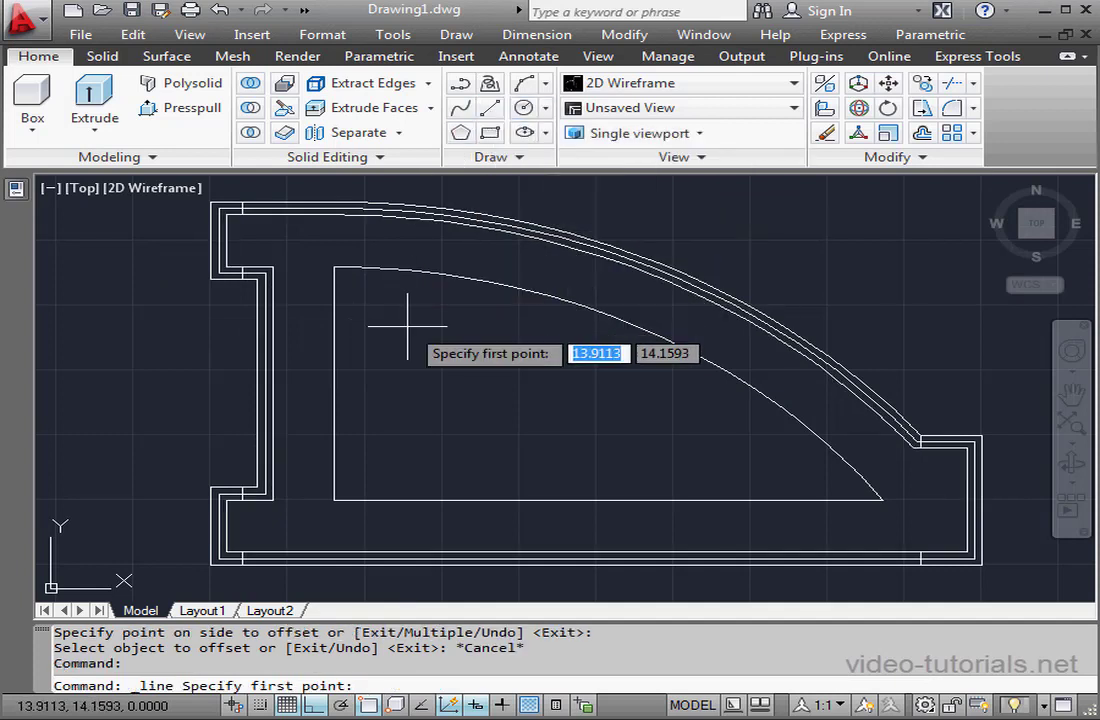
pyautogui.write('tk')
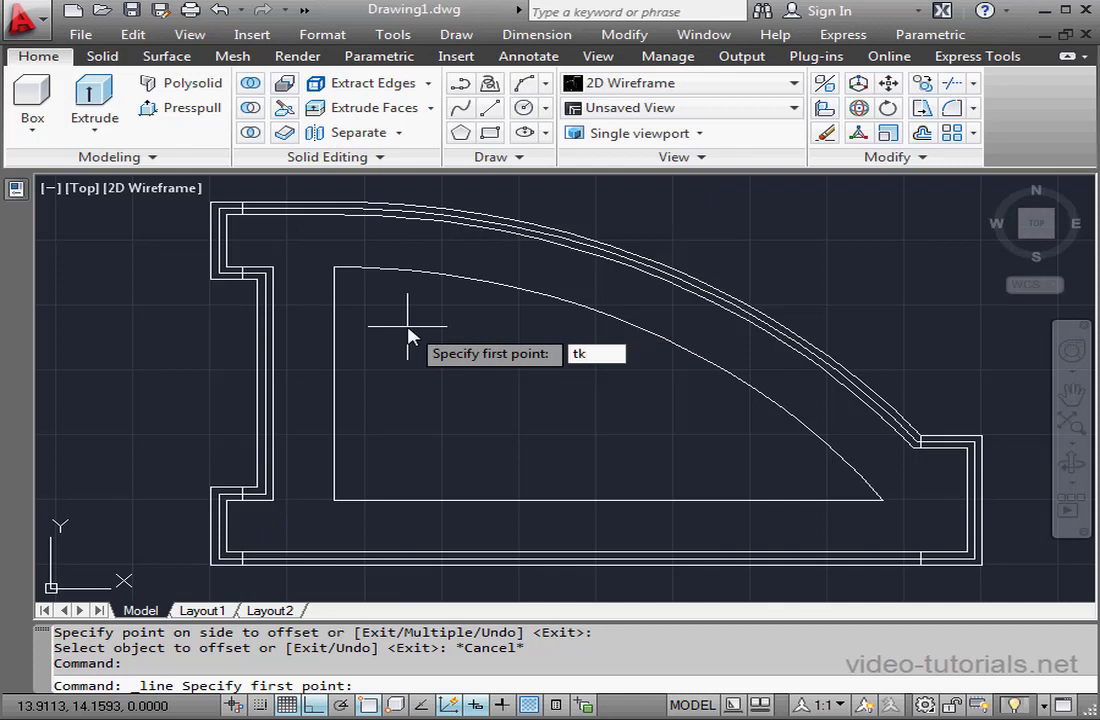
pyautogui.press('Return')
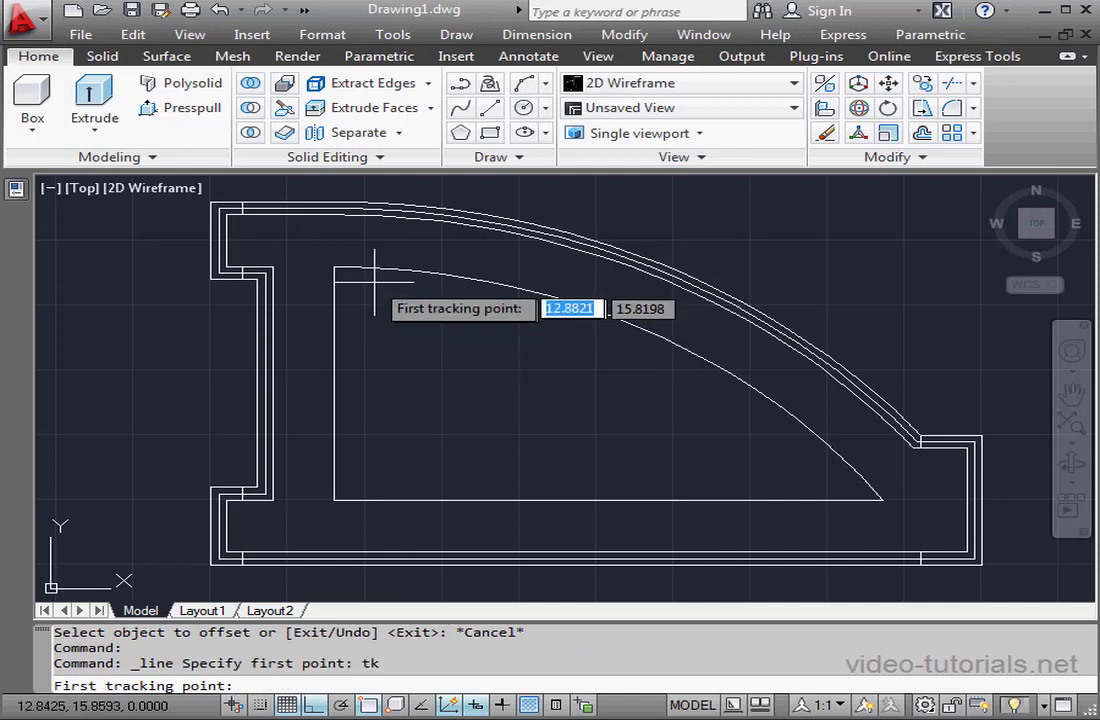
pyautogui.click(215, 207)
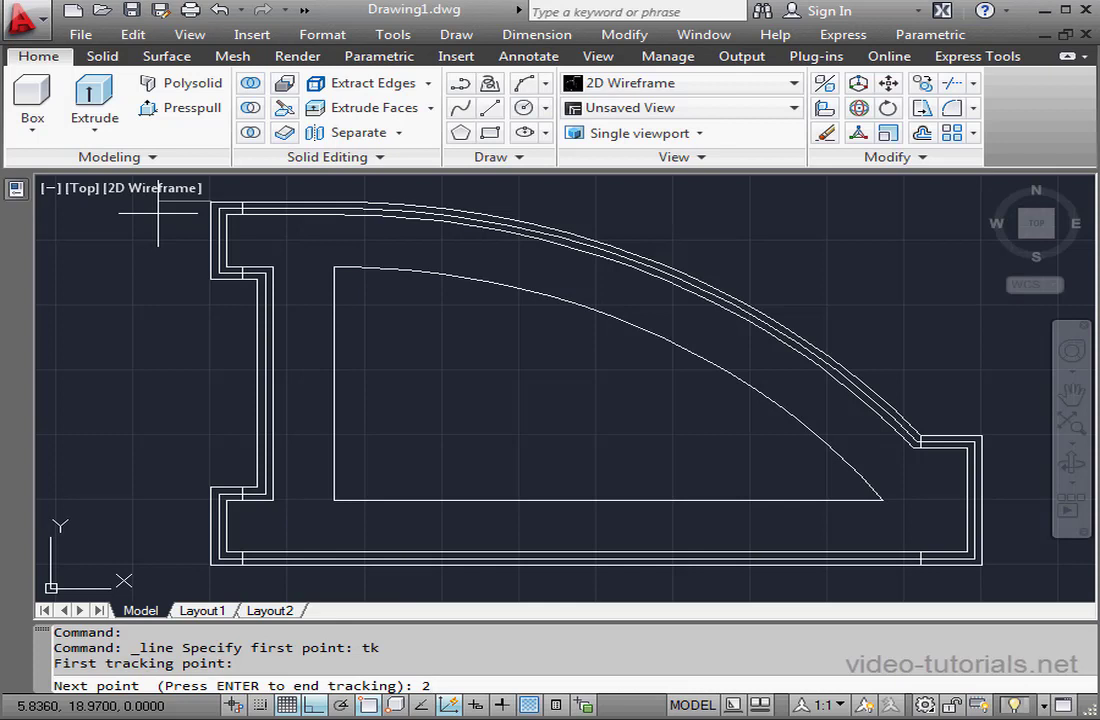
pyautogui.press('Return')
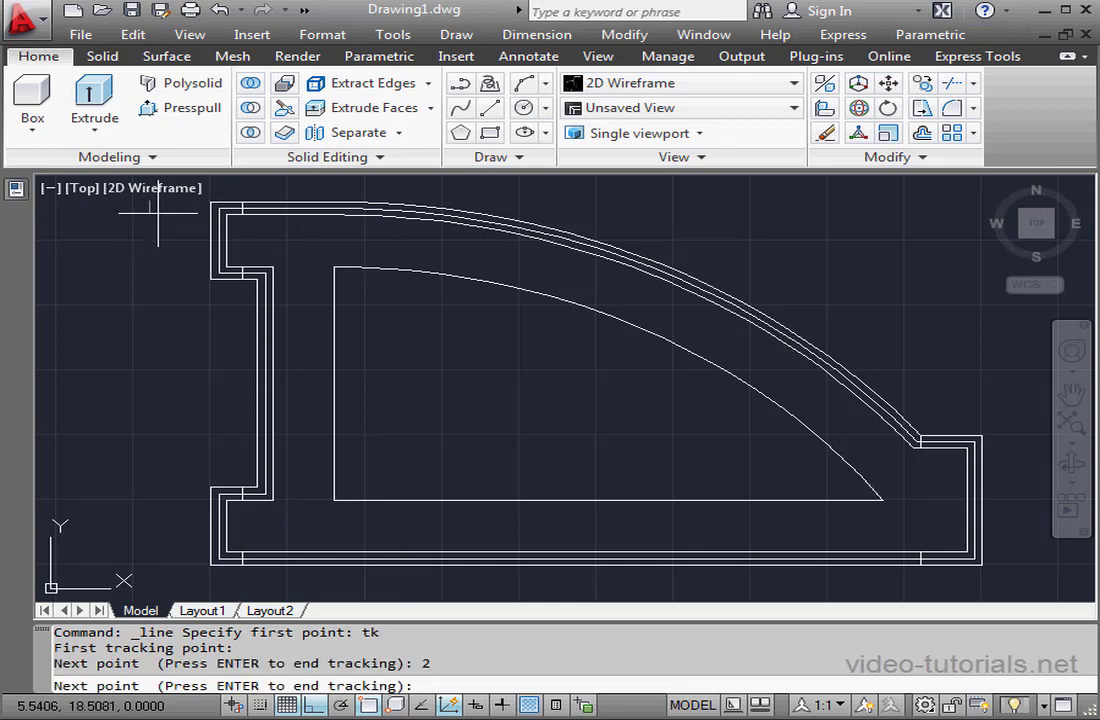
pyautogui.press('Return')
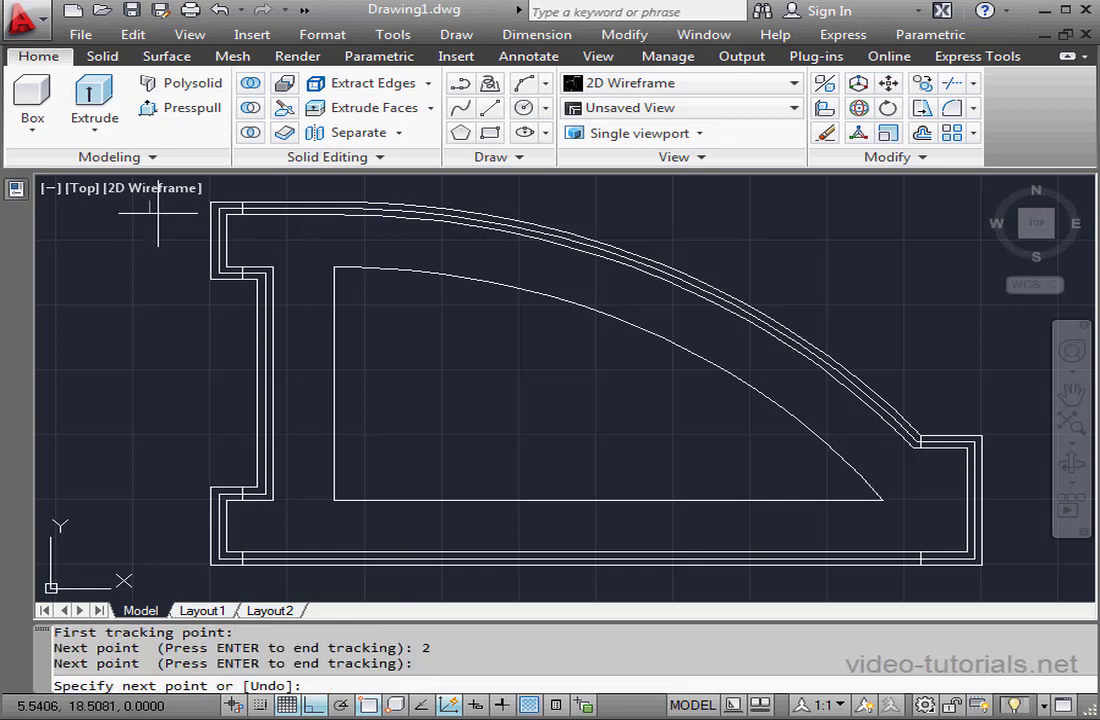
pyautogui.click(147, 553)
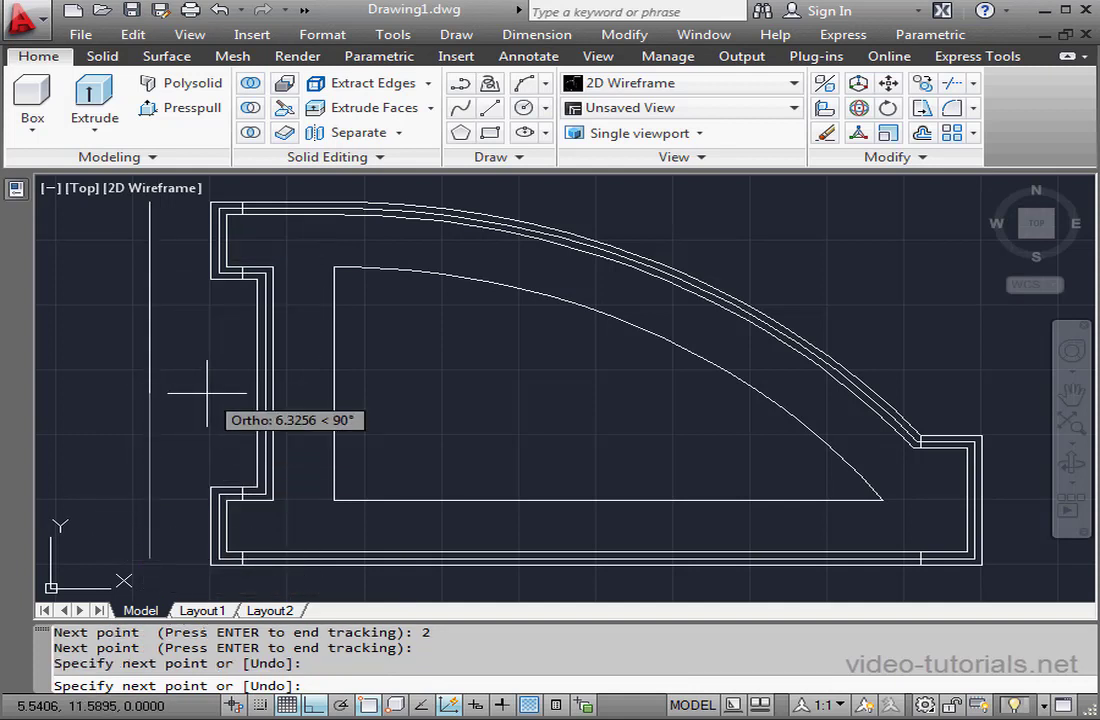
pyautogui.press('Escape')
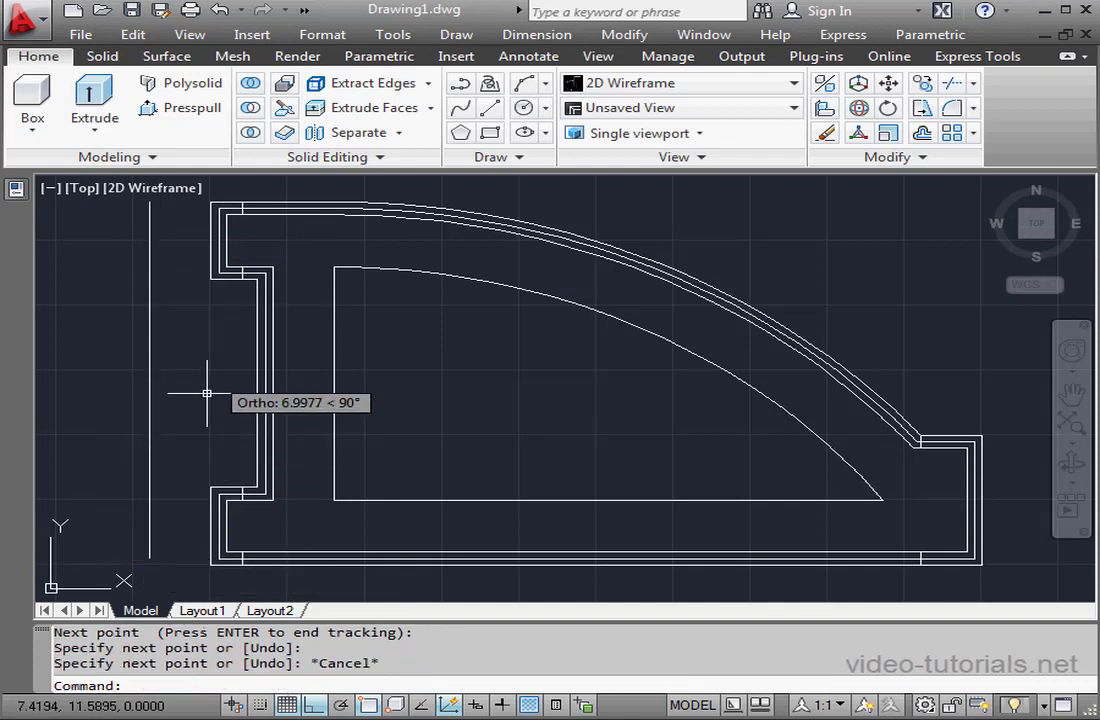
# - Draw a vertical line downward from a tracked point 3 units right of the right end's upper-right corner, ending near the bottom edge's level
pyautogui.click(462, 88)
pyautogui.moveTo(898, 440); pyautogui.dragTo(685, 427, button='middle')
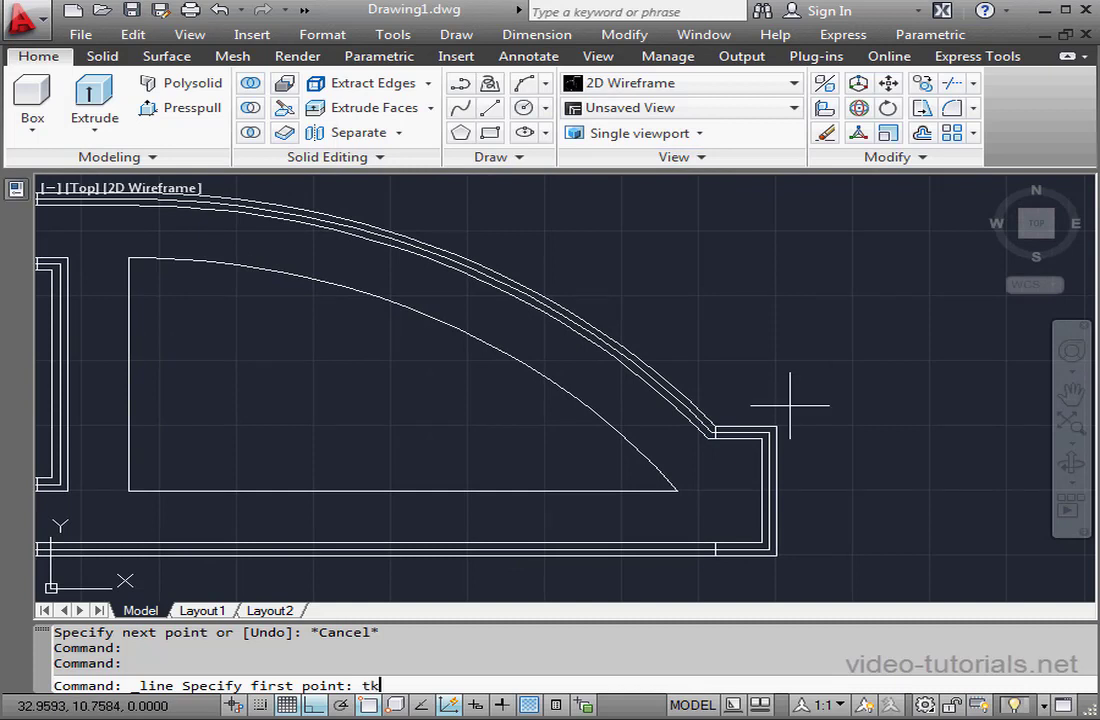
pyautogui.write('tk')
pyautogui.press('Return')
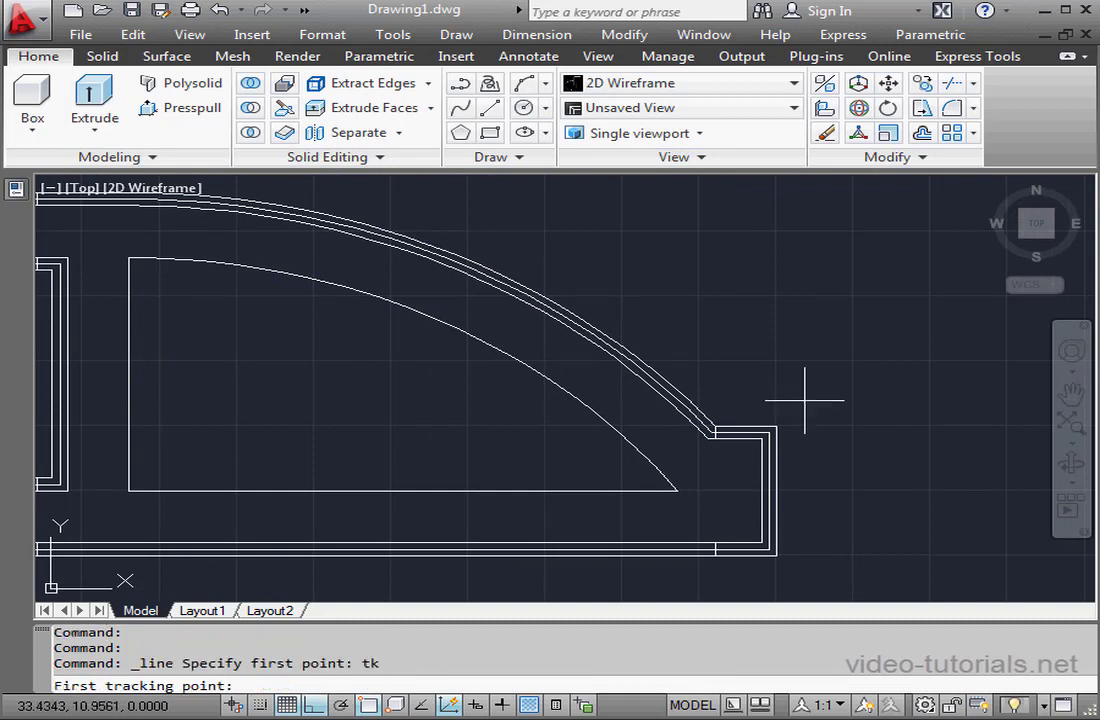
pyautogui.click(776, 429)
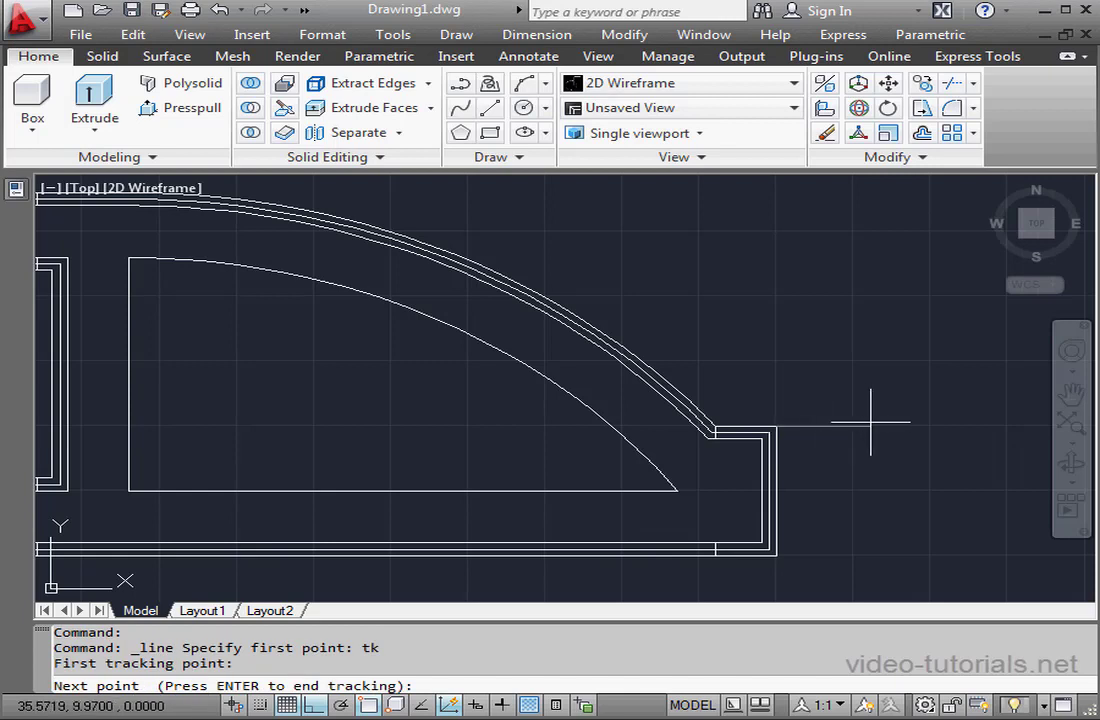
pyautogui.press('Return')
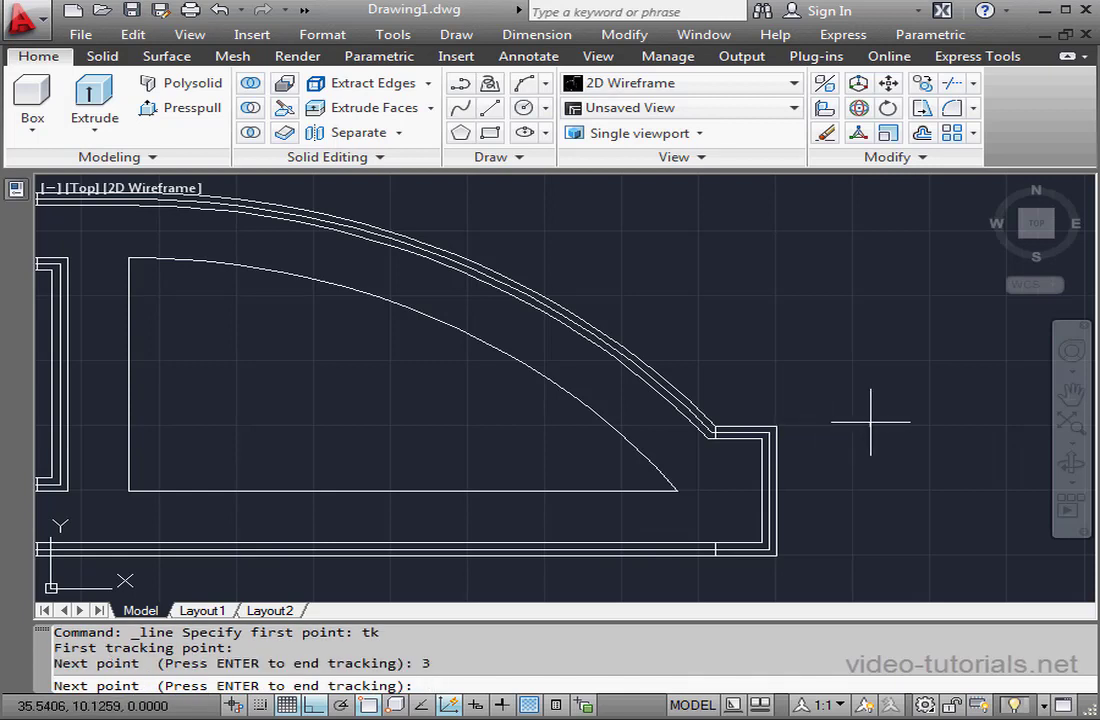
pyautogui.press('Return')
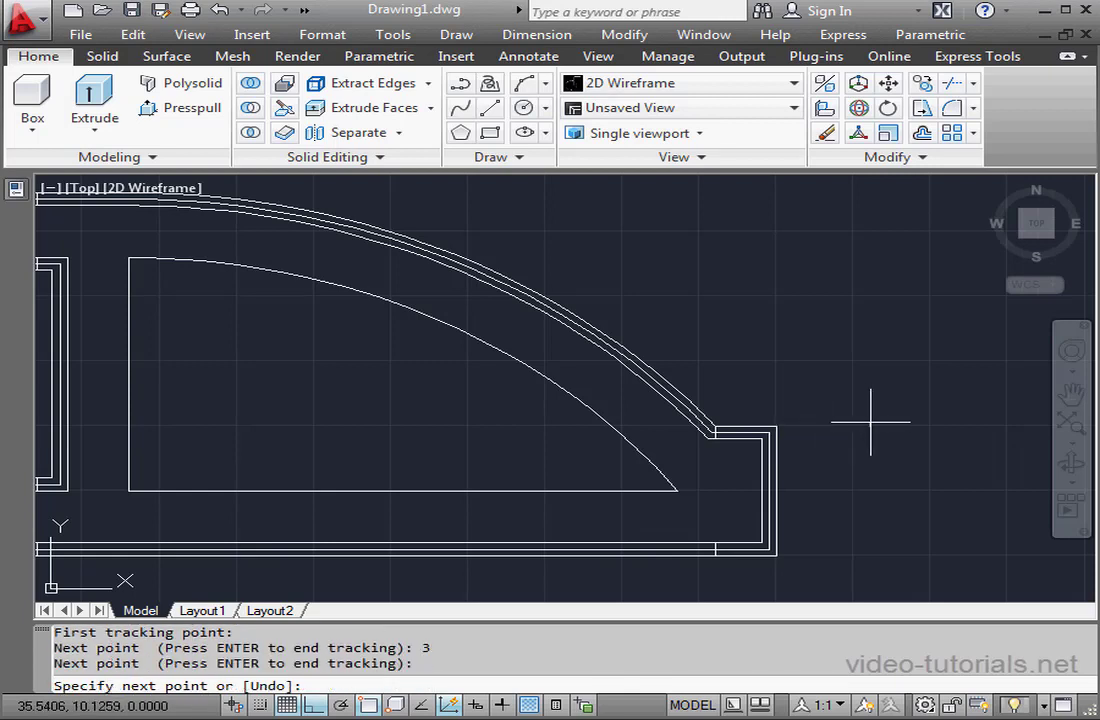
pyautogui.click(869, 553)
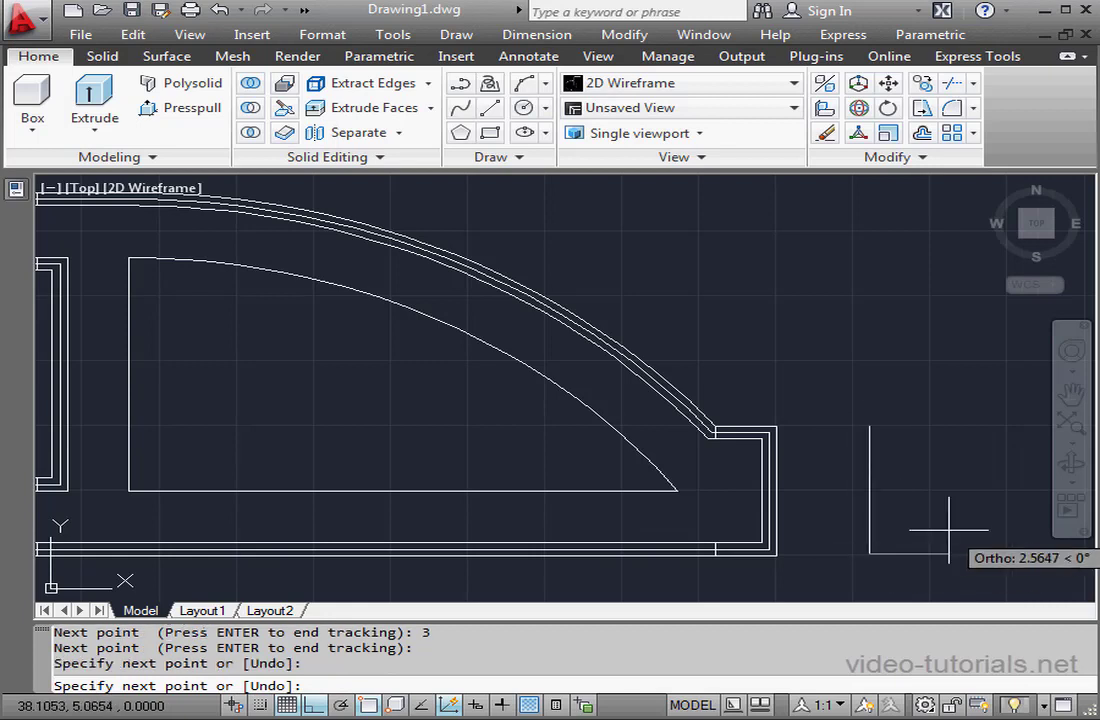
pyautogui.press('Escape')
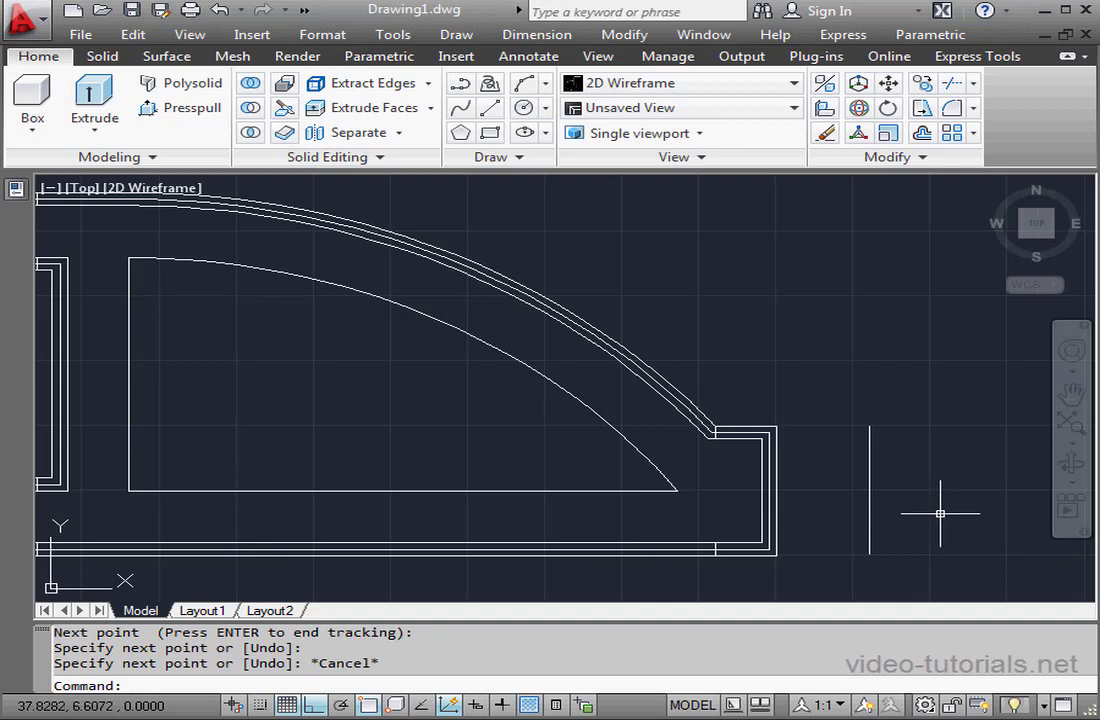
pyautogui.moveTo(463, 430); pyautogui.dragTo(597, 444, button='middle')
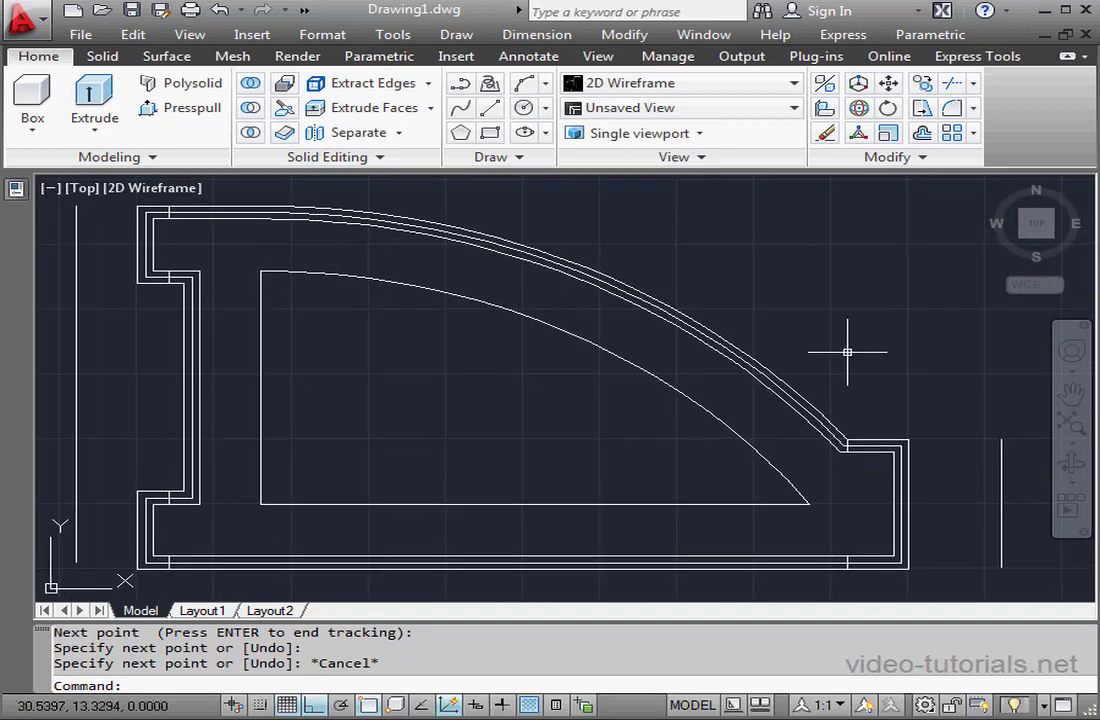